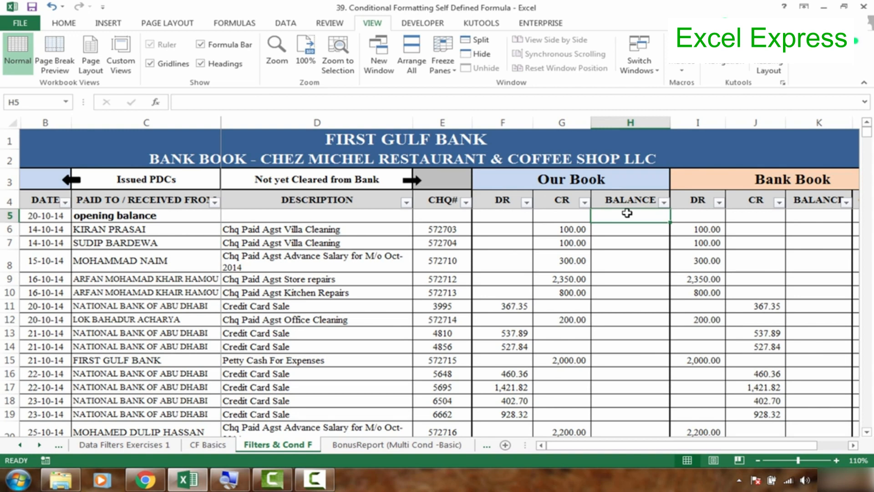
- Examine the bank book's title rows, the Our Book heading and balance column, and the first cheque descriptions and credit amounts
click(559, 186)
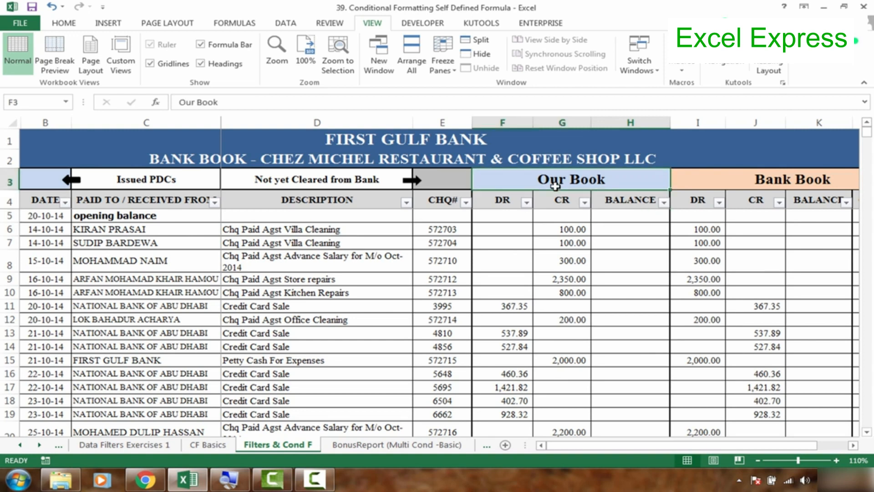
click(457, 155)
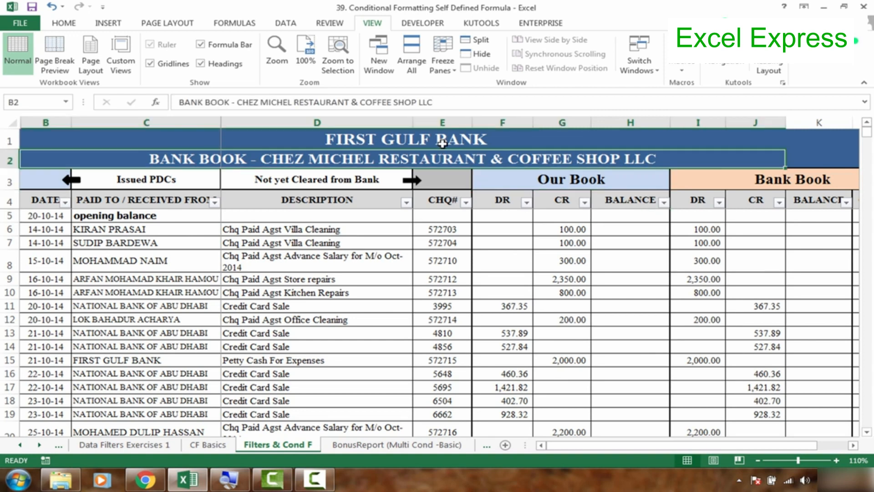
click(443, 142)
click(441, 158)
click(426, 142)
click(425, 160)
click(537, 181)
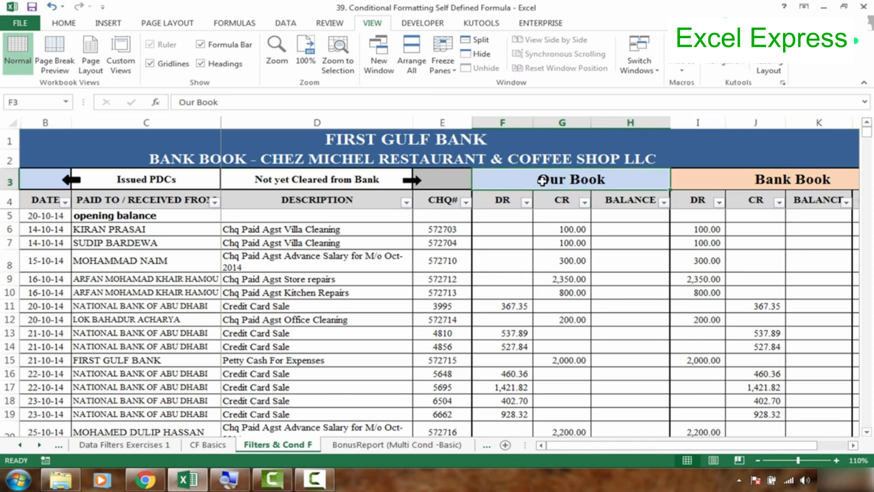
click(636, 216)
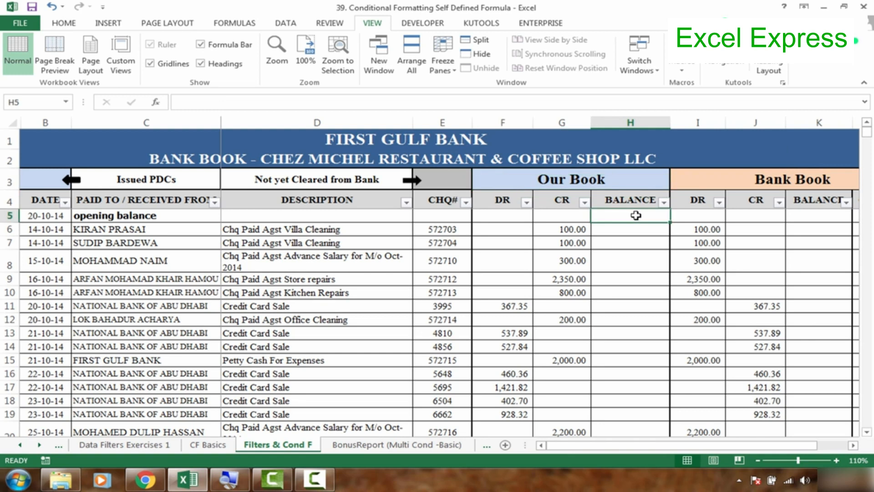
click(618, 180)
click(623, 219)
click(620, 184)
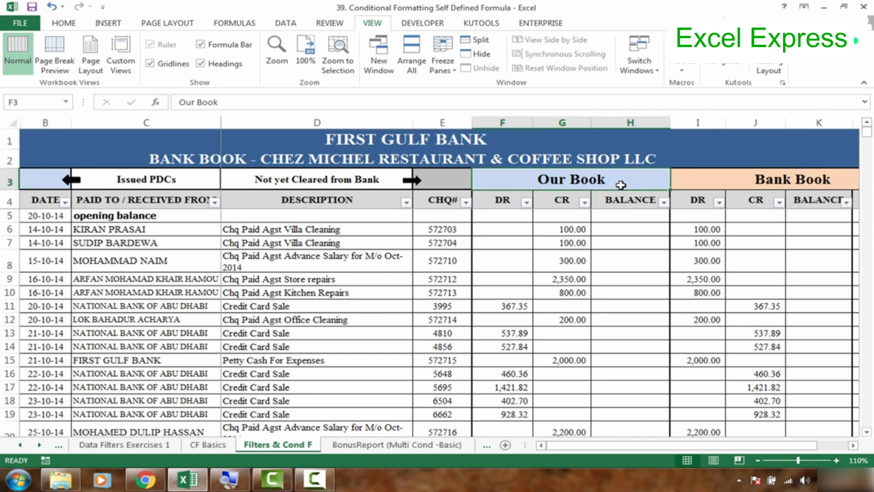
click(624, 217)
click(623, 199)
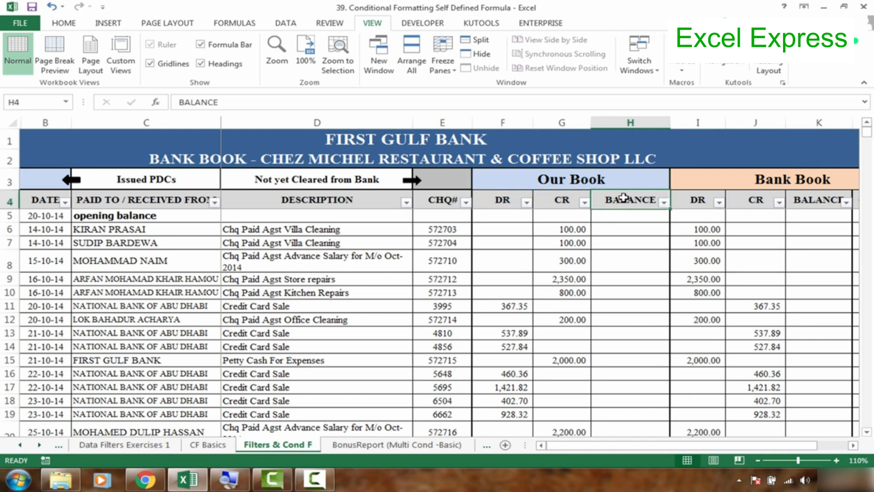
click(622, 182)
click(623, 219)
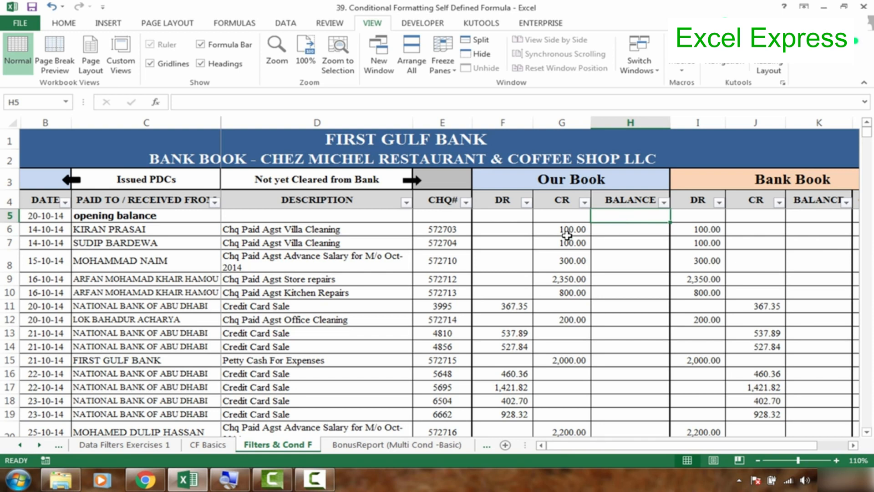
drag(379, 225, 380, 302)
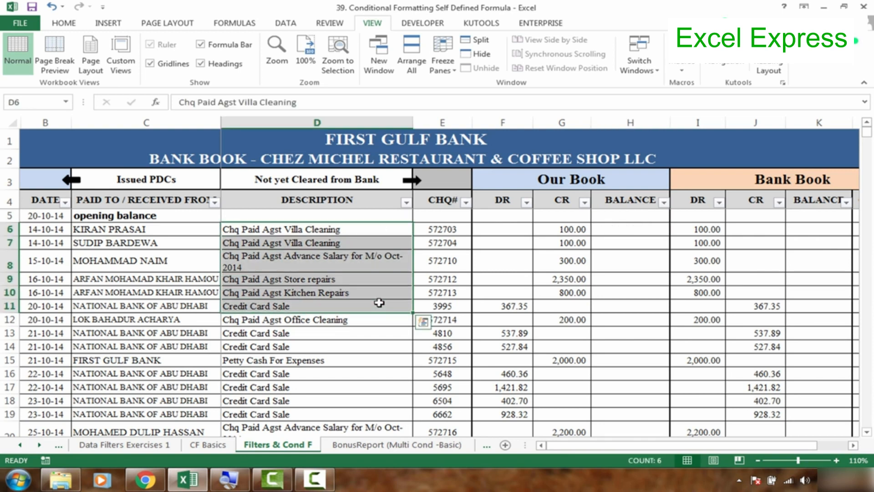
click(475, 269)
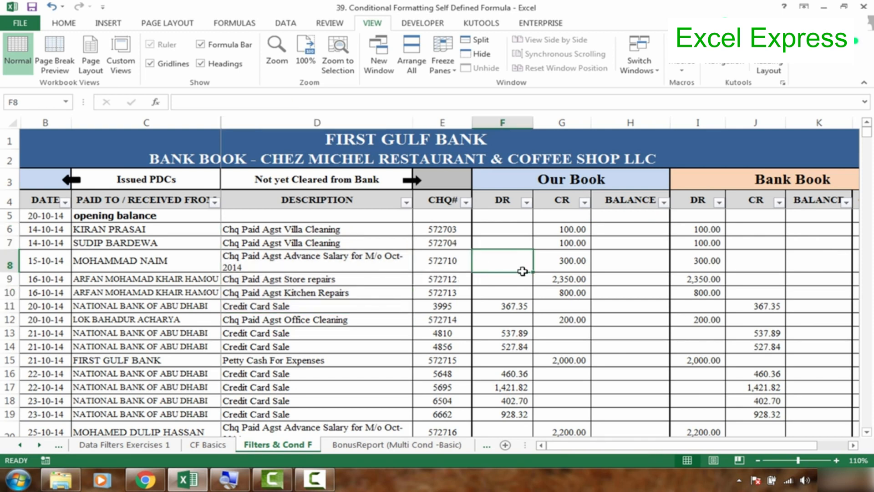
click(583, 243)
click(579, 231)
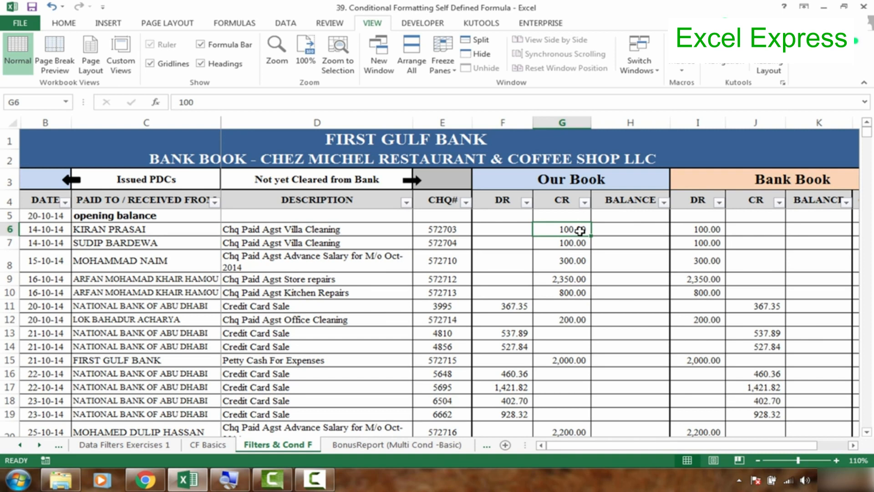
click(610, 217)
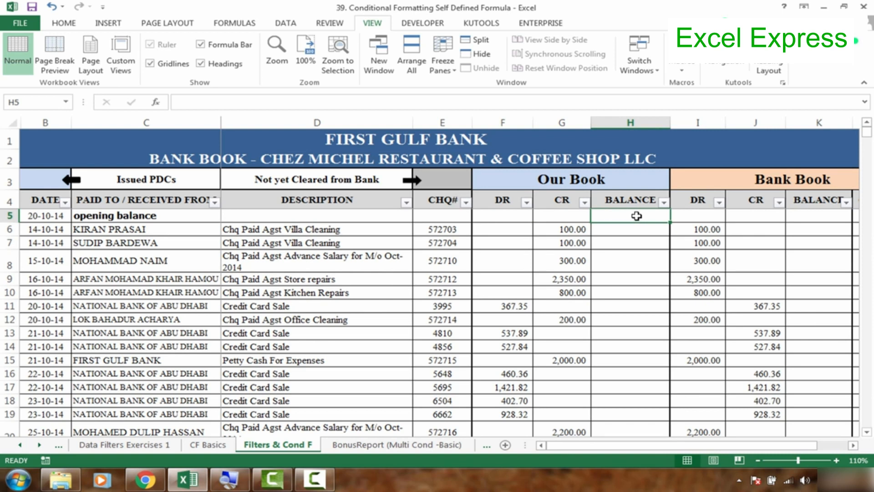
- Enter 200000 as the opening balance in the Our Book balance column, cell H5
click(488, 222)
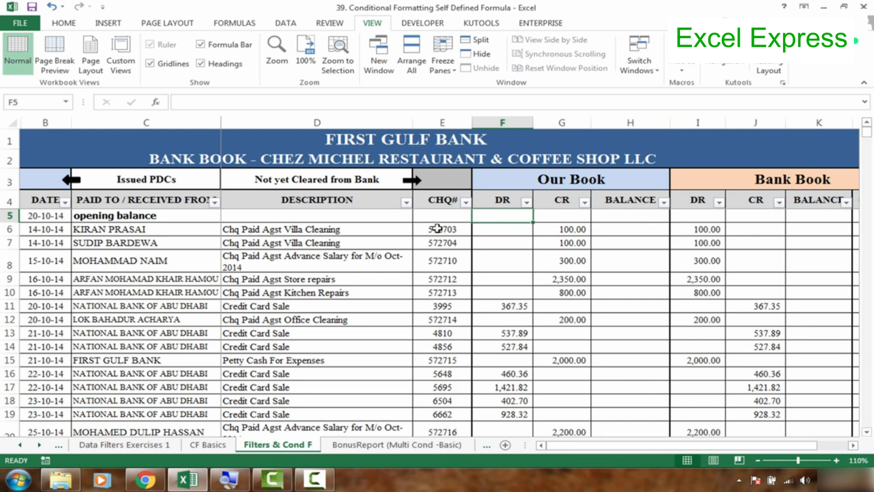
click(130, 217)
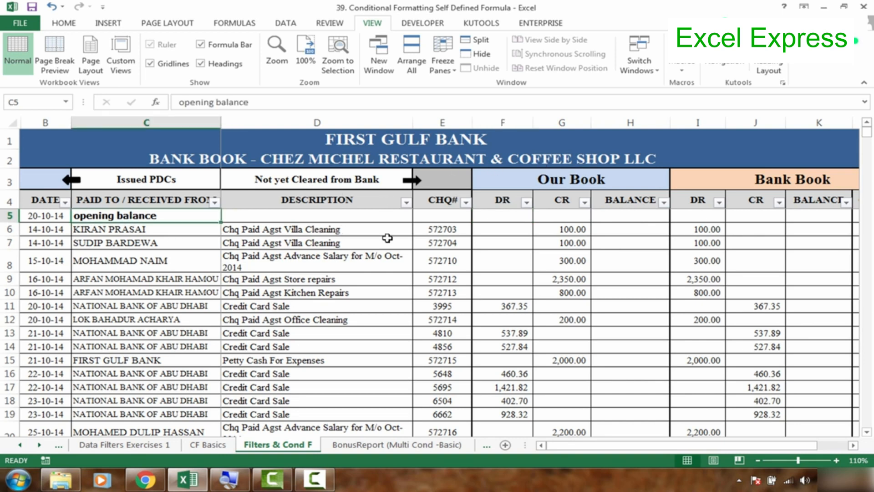
click(627, 218)
text(200000)
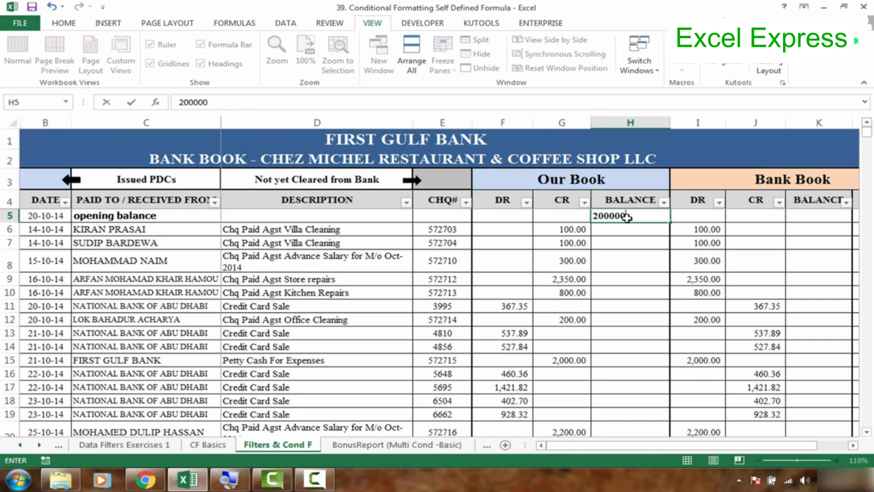
key(Tab)
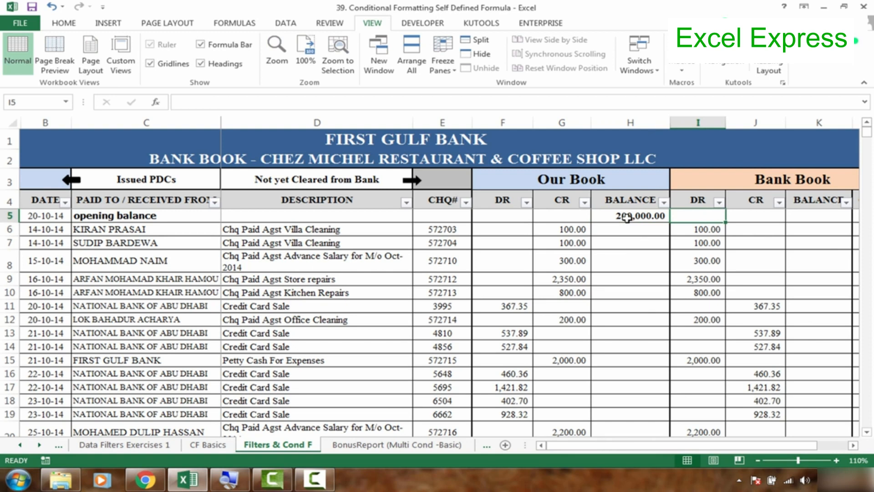
- Enter 200000 as the opening balance in the Bank Book balance column, cell K5
click(815, 218)
scroll(814, 218, right, 1)
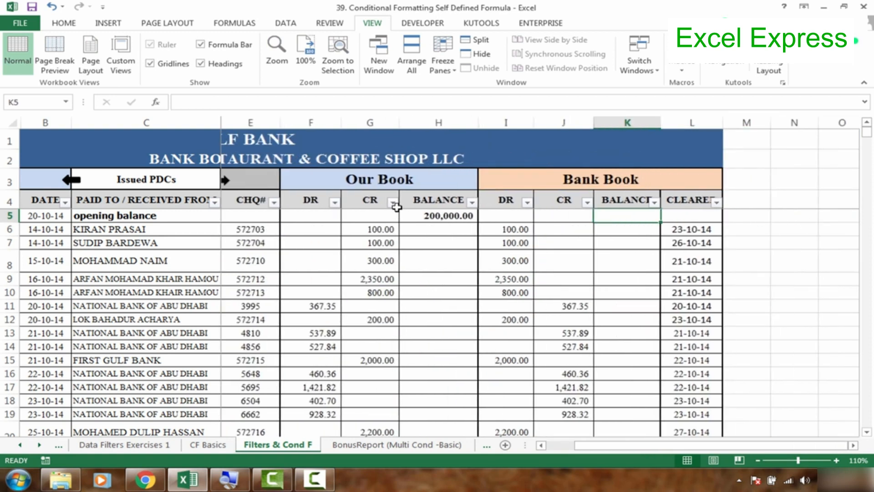
click(377, 184)
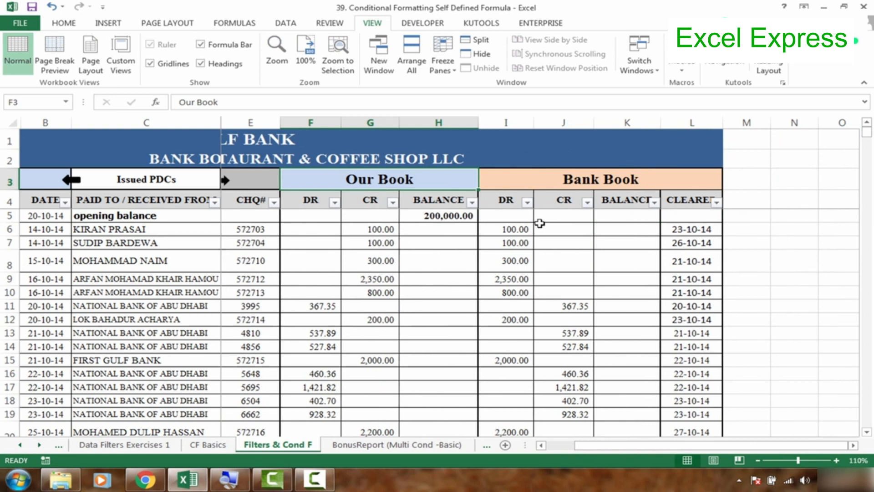
click(630, 216)
text(200000)
key(Return)
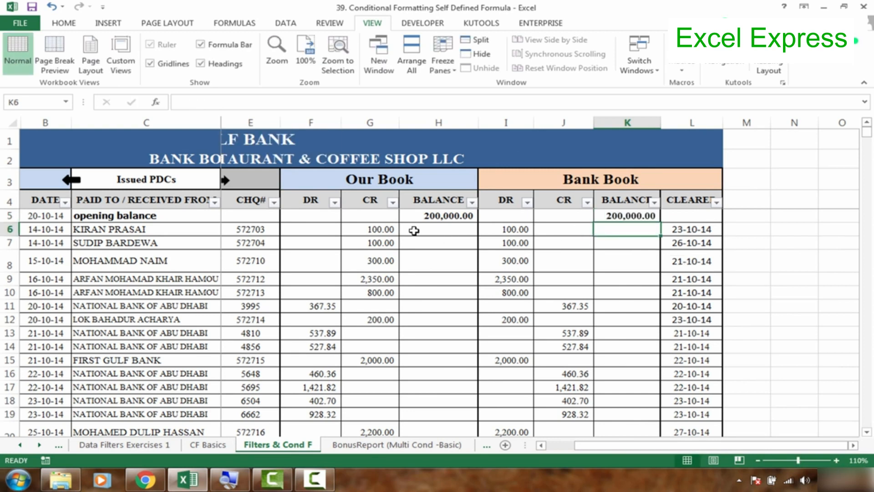
- Compare the first cheque's credit entry in Our Book with its debit entry in Bank Book
key(Left)
key(Left)
key(Left)
key(Left)
key(Left)
key(Left)
key(Left)
key(Left)
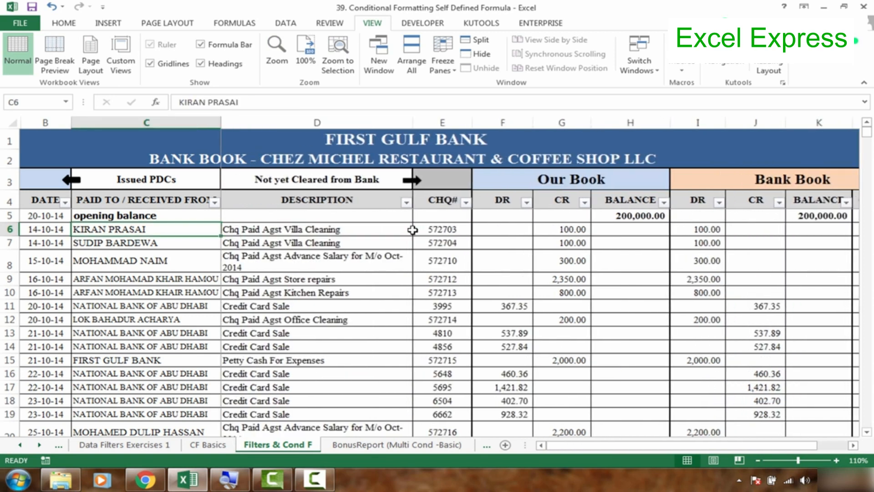
click(556, 231)
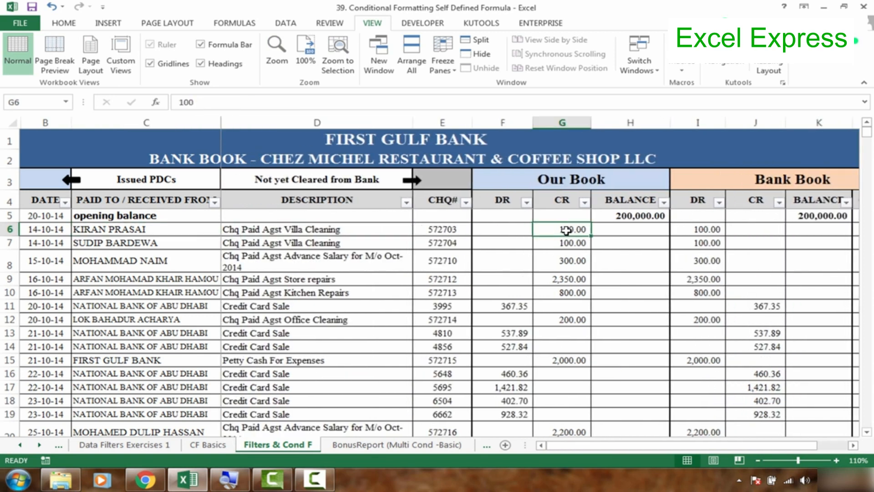
click(698, 234)
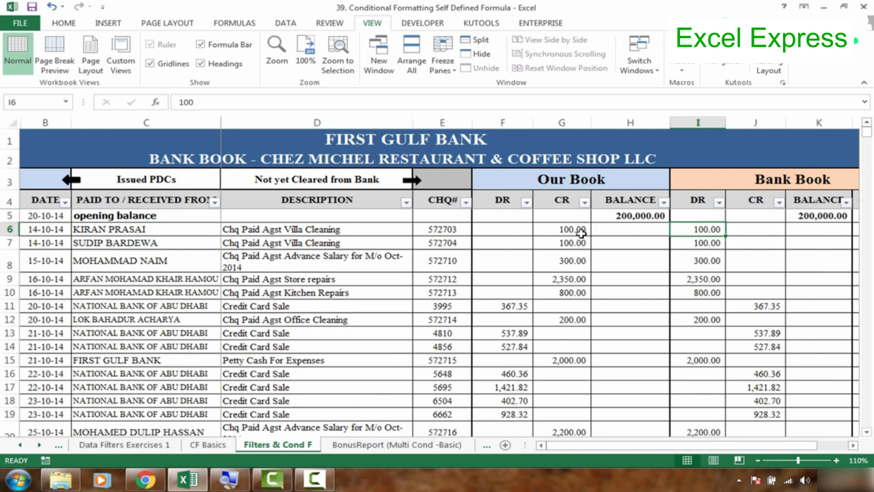
click(567, 230)
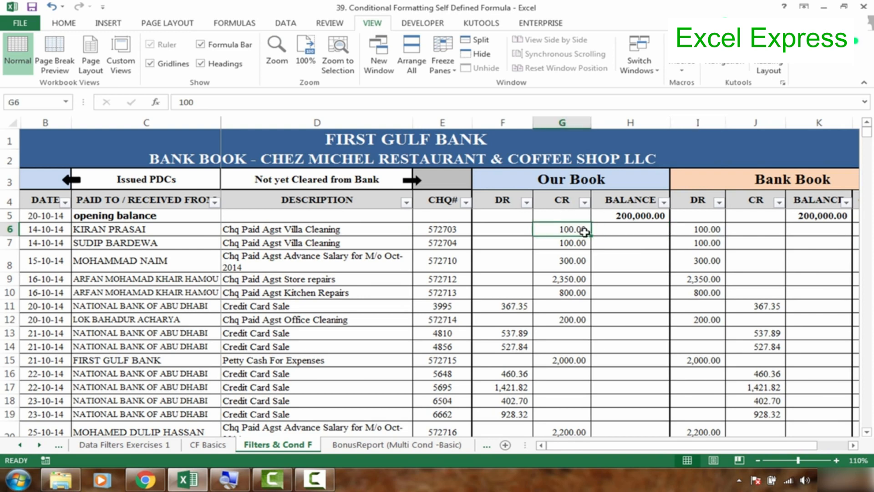
- Clear the first cheque's Bank Book debit in cell I6 and re-enter it as 100
click(673, 234)
key(Delete)
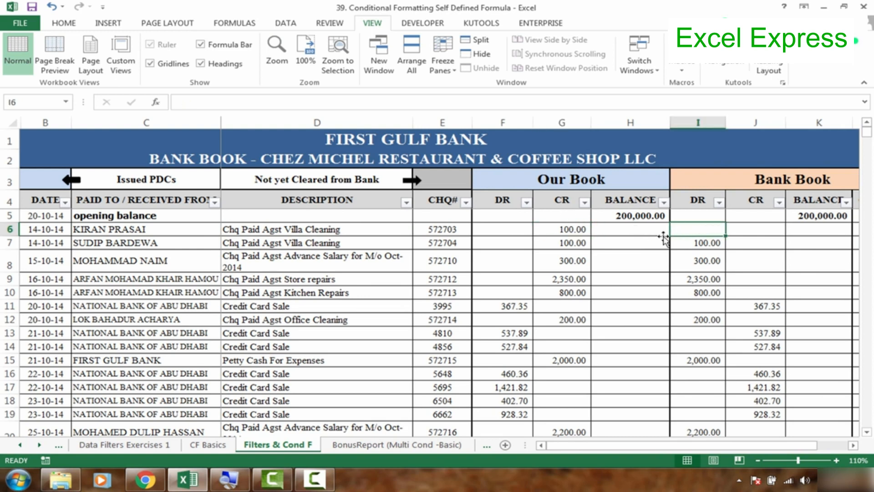
click(579, 232)
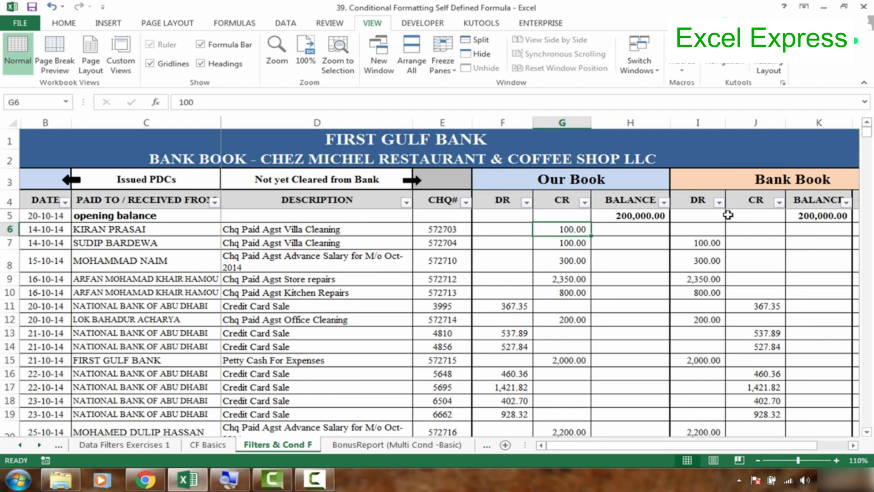
click(711, 231)
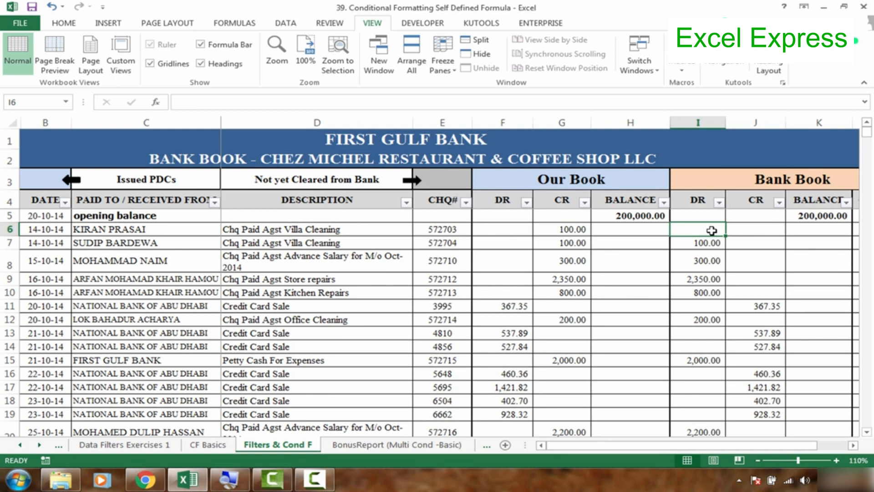
text(100)
key(Return)
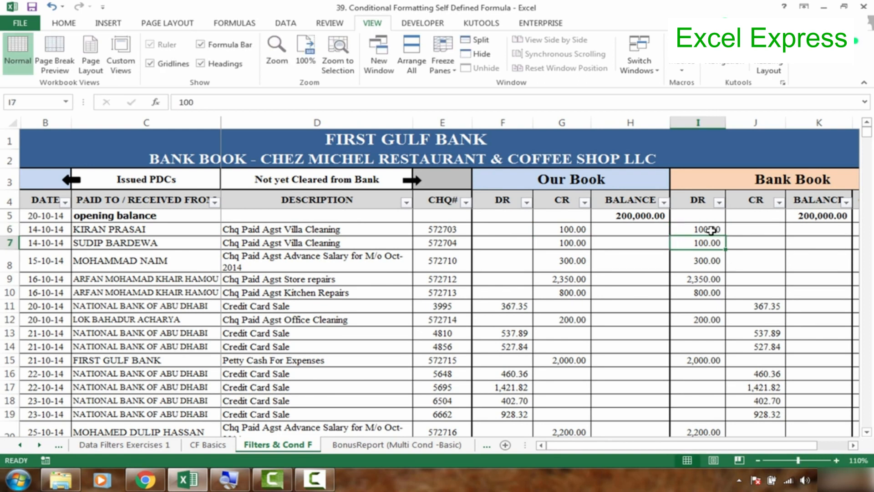
- Examine how the opening balance and the first debit and credit entries feed the Our Book running balance in column H
click(705, 230)
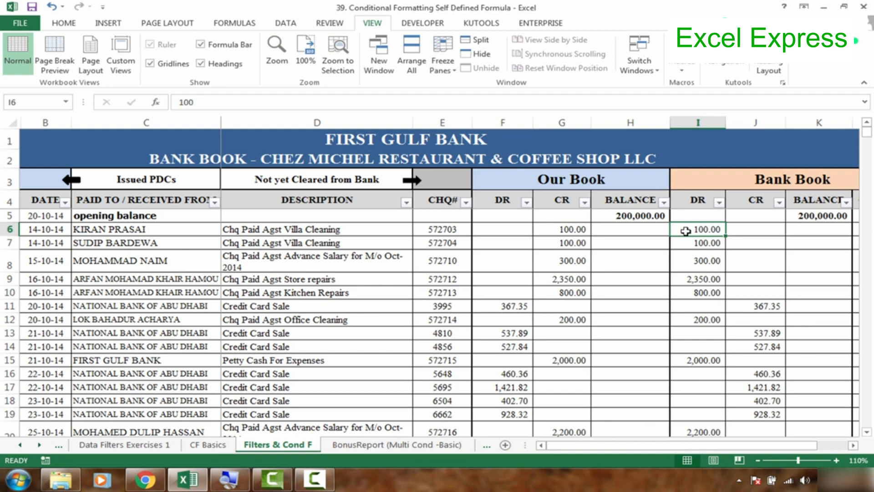
click(661, 229)
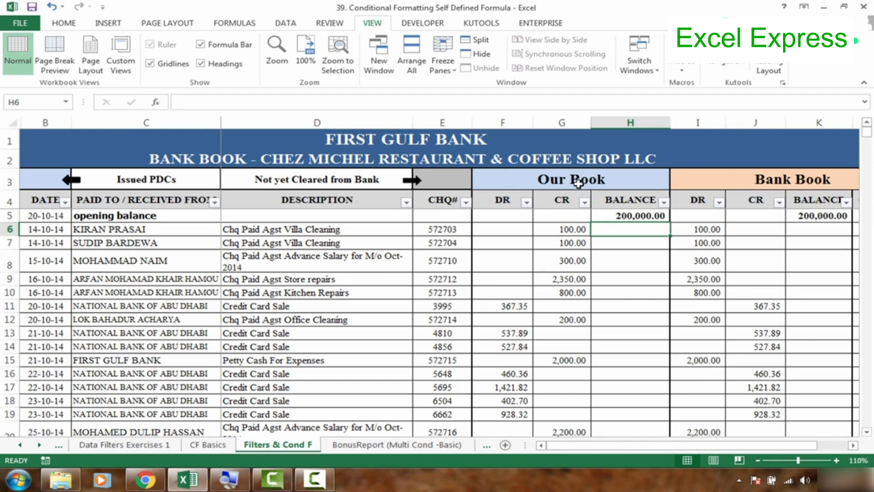
click(631, 214)
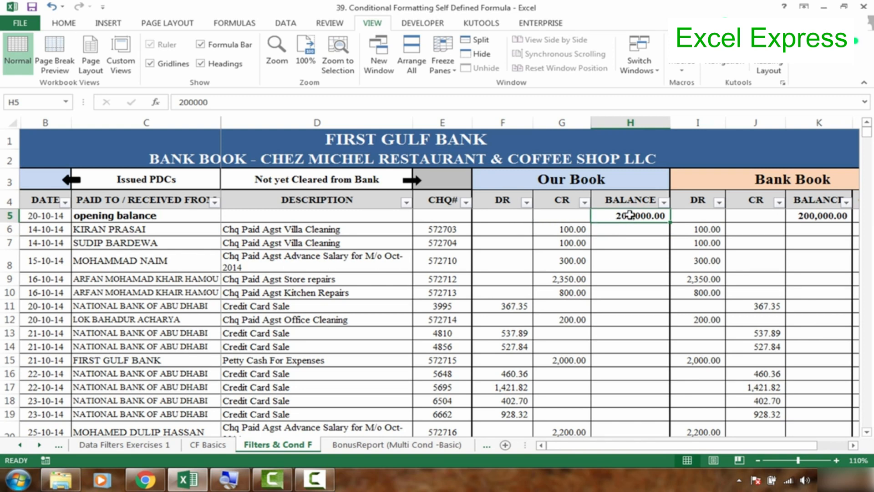
click(505, 233)
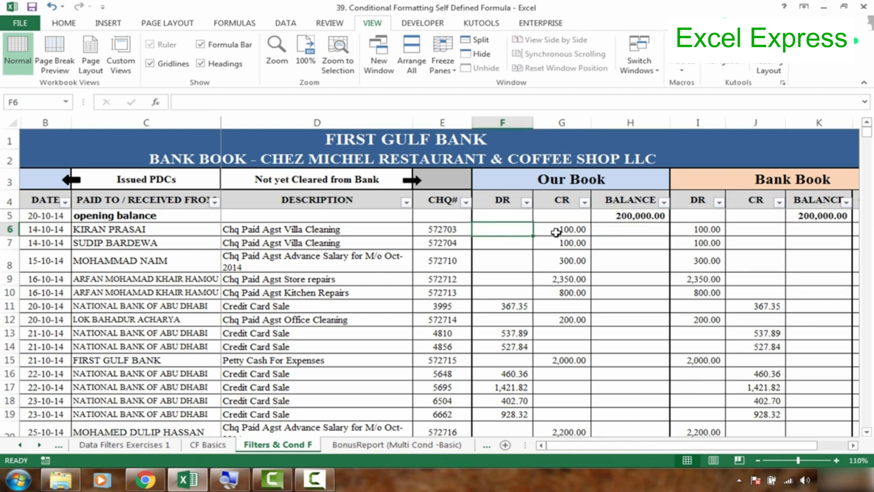
click(572, 229)
click(608, 231)
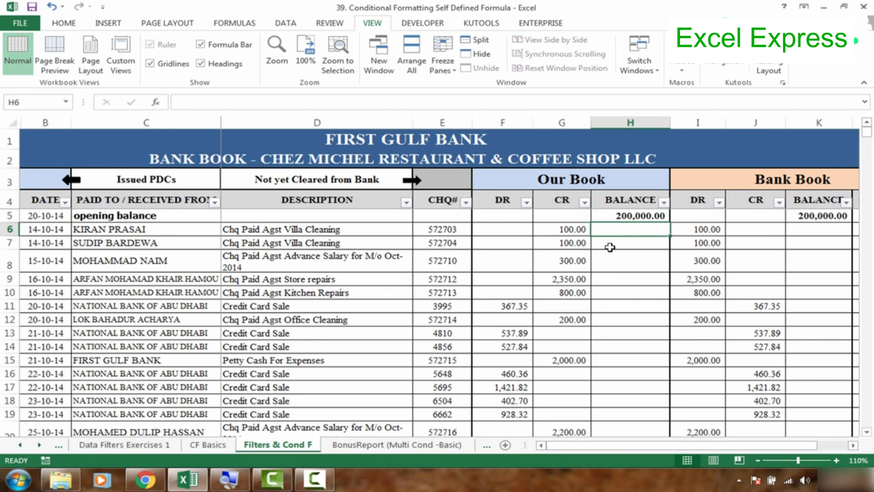
click(578, 230)
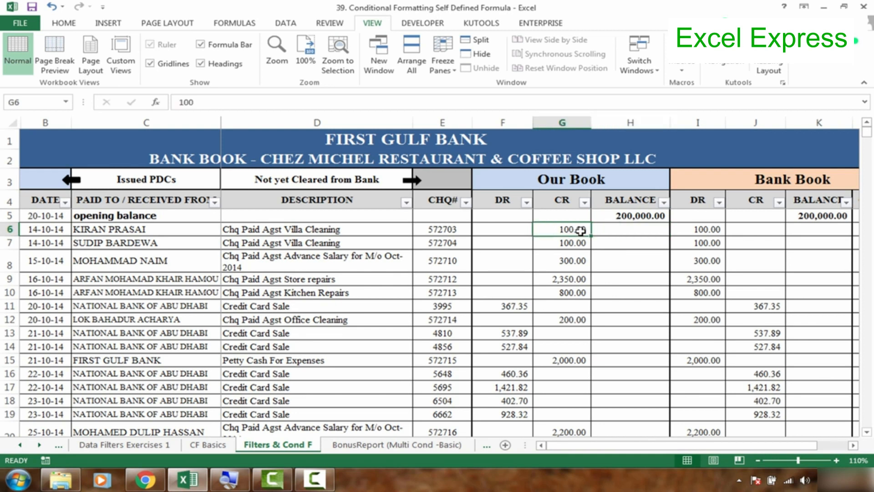
click(618, 220)
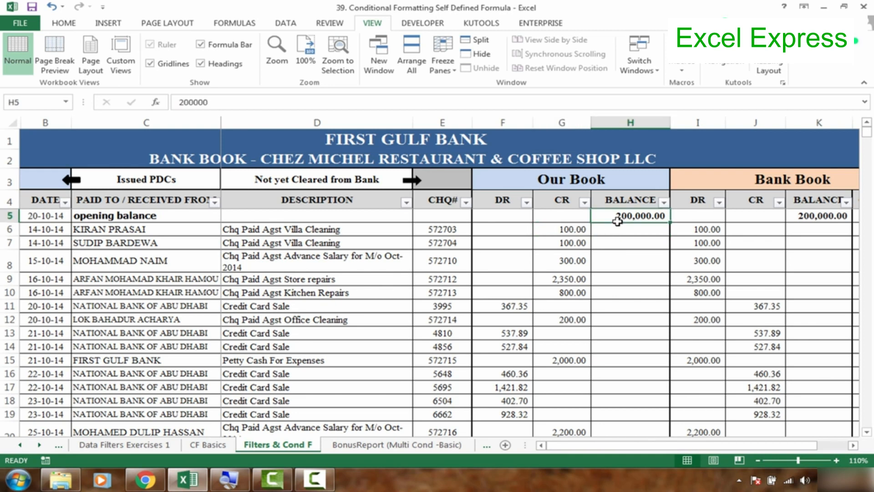
click(567, 230)
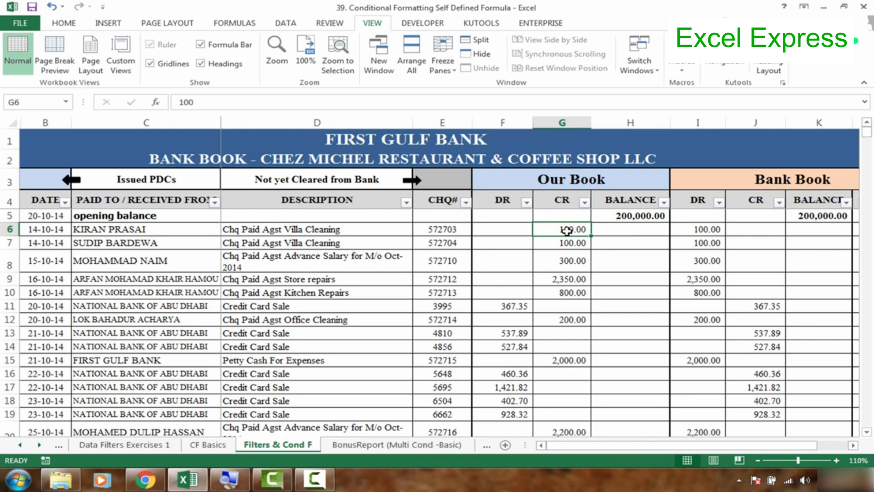
click(619, 227)
click(577, 244)
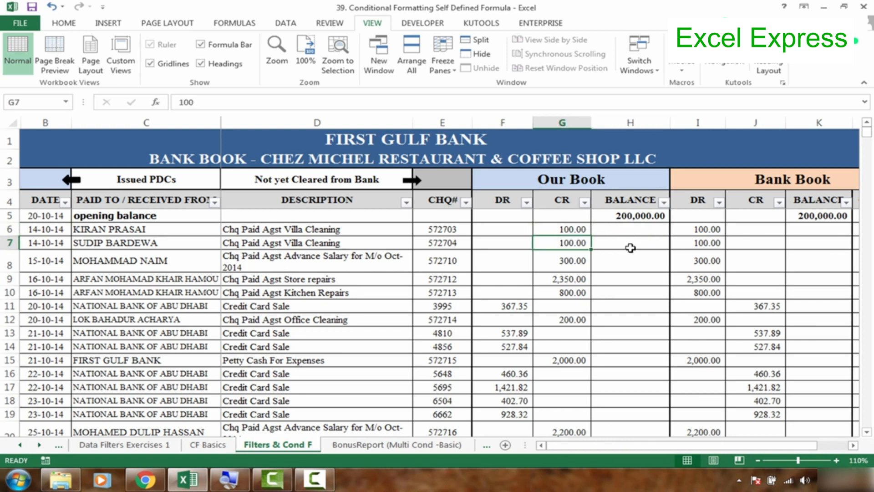
- Examine the Our Book opening balance in H5 and the first running balance cell, H6, against the debit and credit columns
click(630, 247)
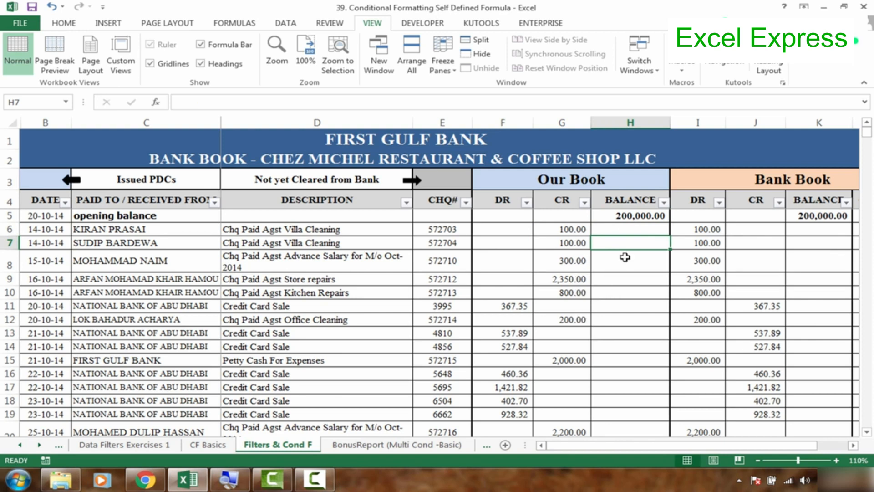
click(638, 231)
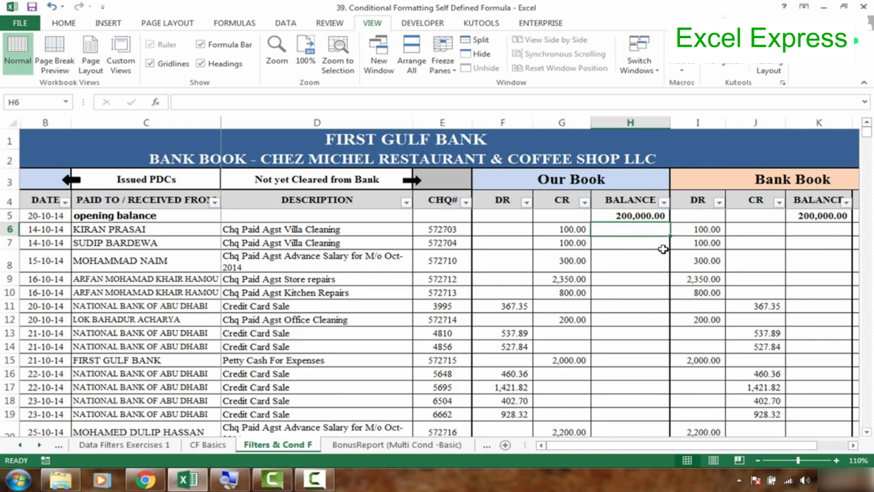
click(837, 460)
click(836, 460)
drag(703, 446, 765, 445)
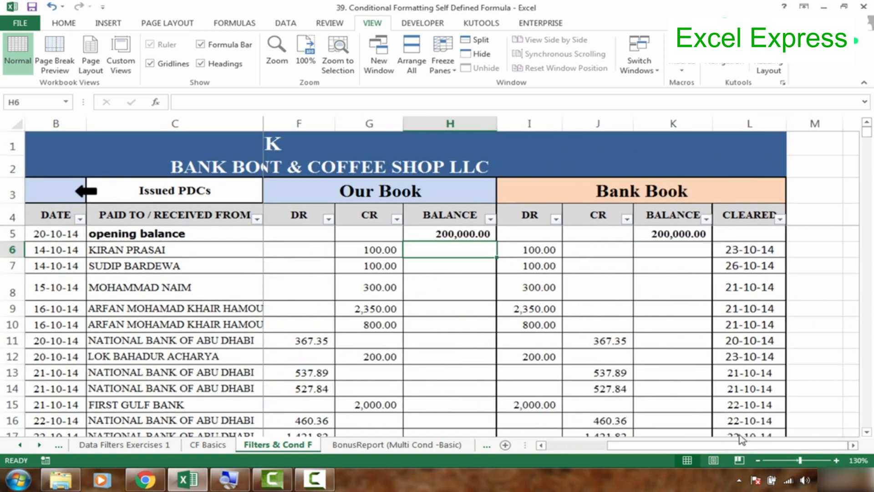
click(866, 432)
click(866, 431)
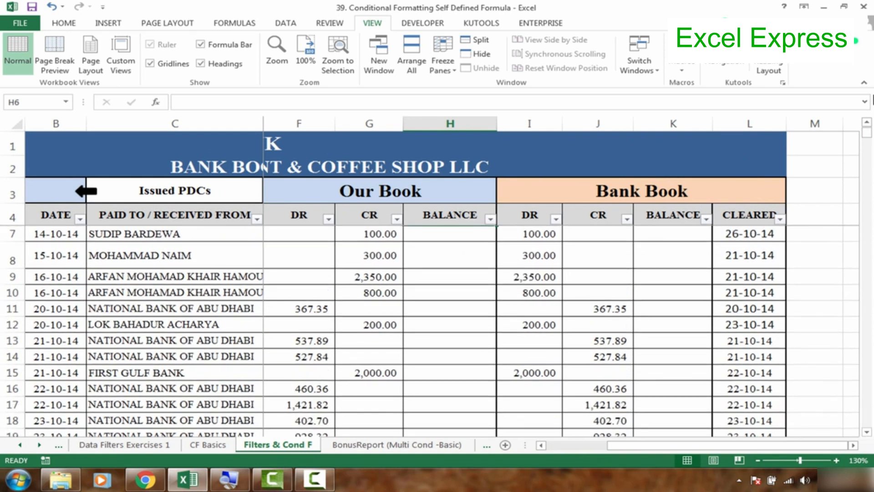
click(866, 122)
click(866, 122)
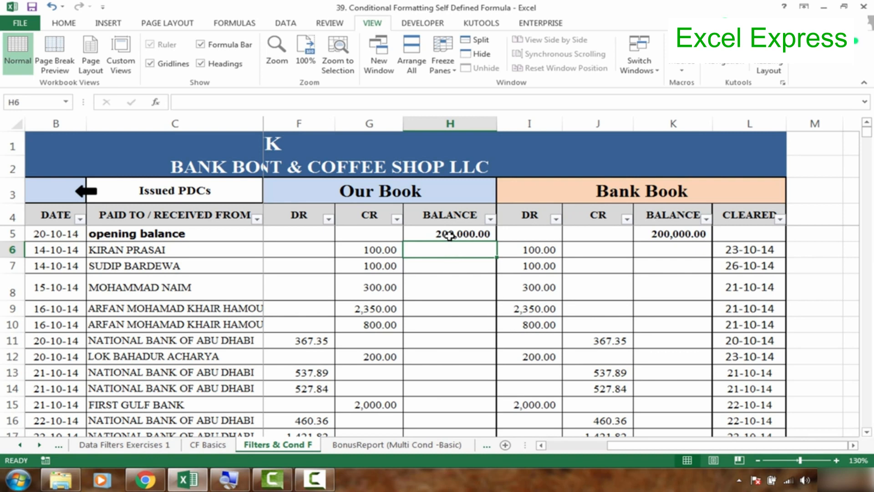
click(450, 234)
click(448, 249)
click(447, 233)
click(447, 252)
click(451, 233)
click(448, 250)
click(451, 233)
- Enter the running balance formula =H5+F6-G6 in cell H6 of the Our Book section
click(447, 254)
text(=)
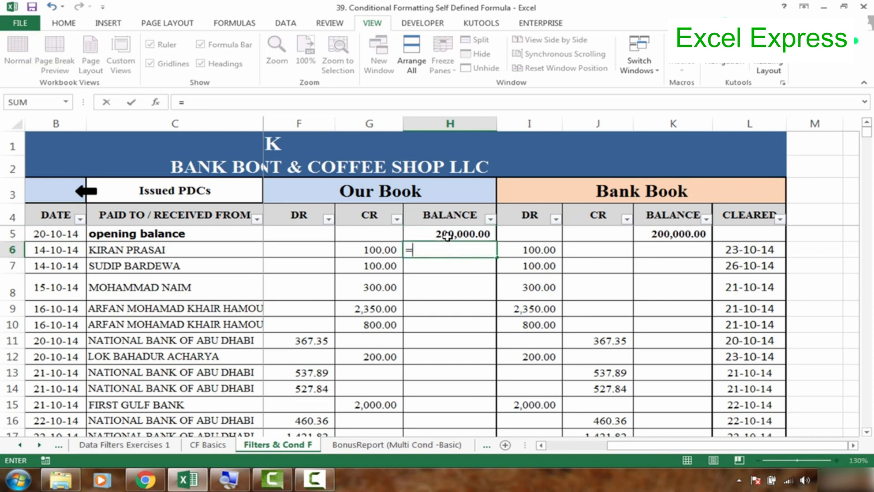
click(448, 235)
text(+)
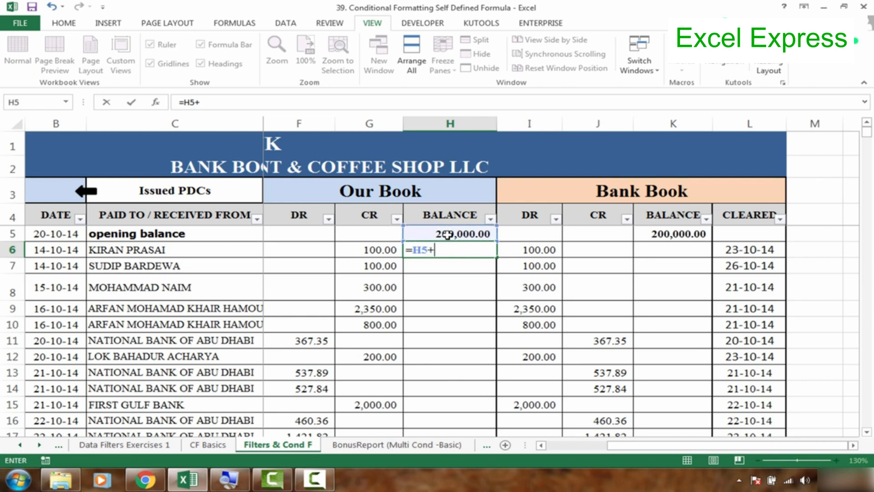
click(313, 248)
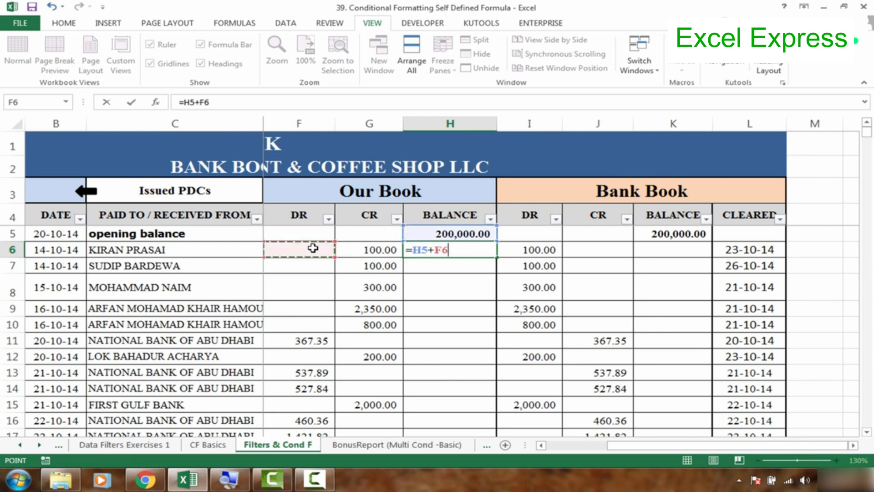
text(-)
click(354, 247)
key(Return)
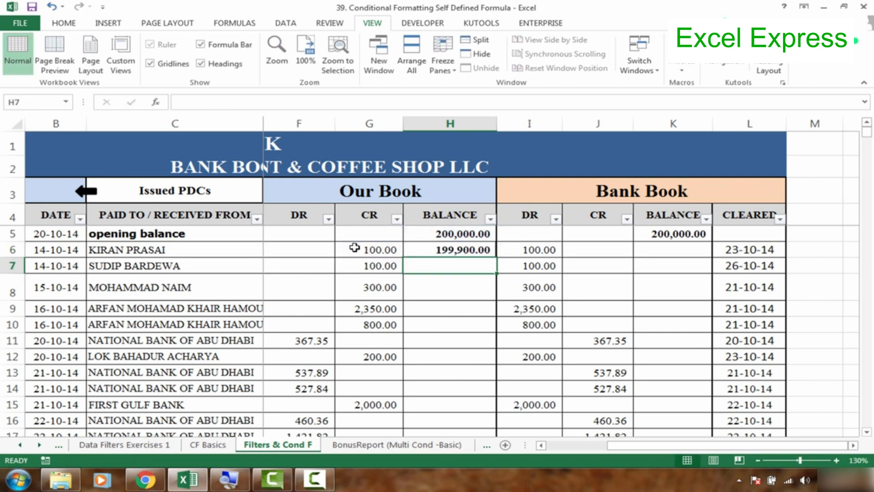
- Check which cells the Our Book running balance formula in H6 refers to
click(466, 249)
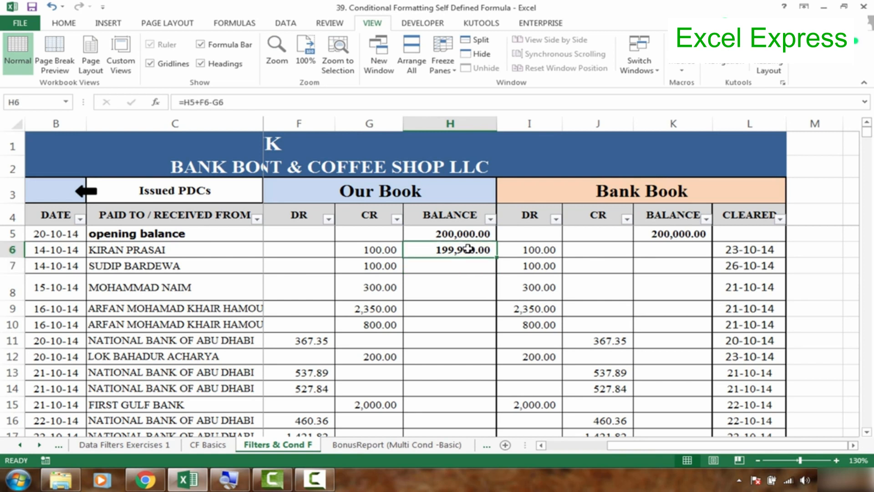
double_click(466, 249)
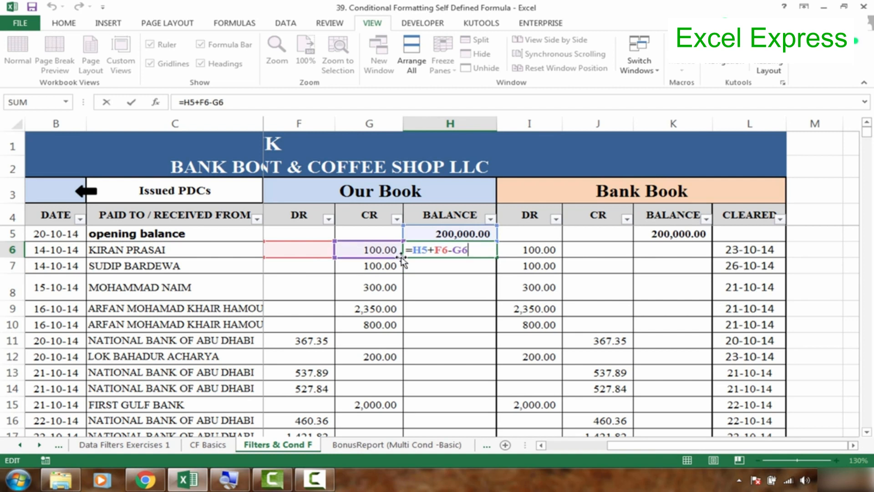
key(Return)
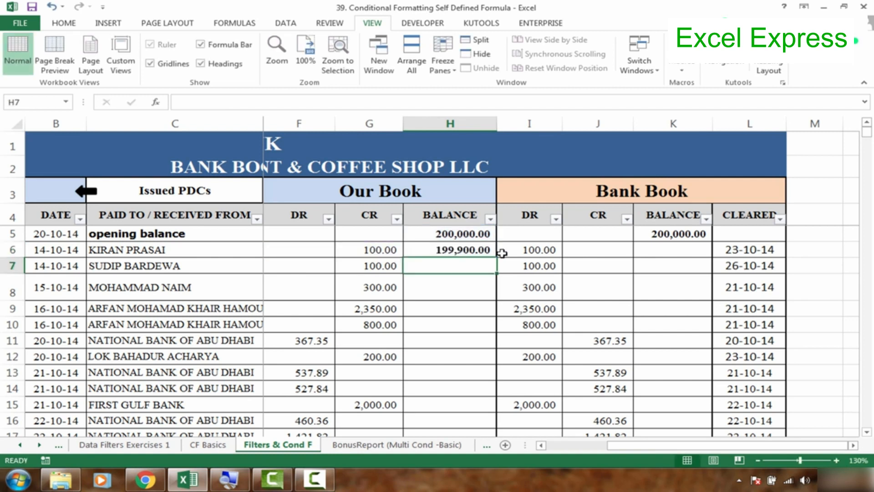
- Copy the running balance formula from H6 to H7 and check its adjusted cell references
click(481, 248)
drag(496, 257, 495, 269)
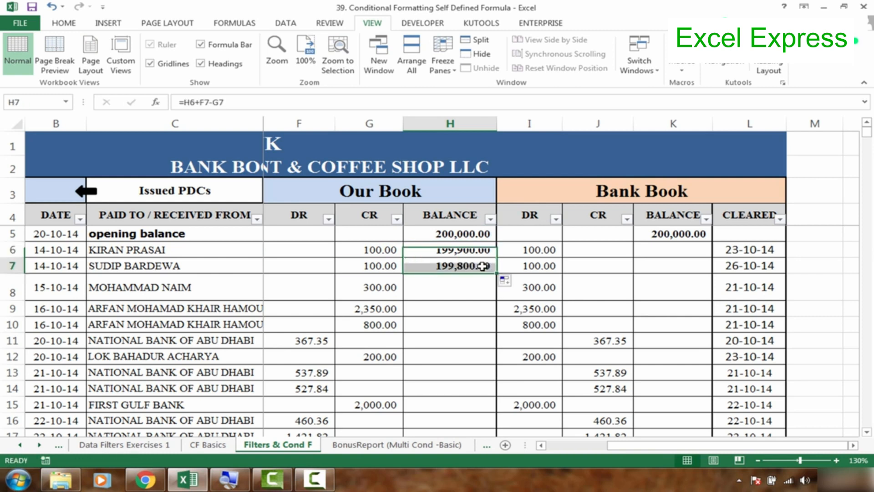
double_click(483, 266)
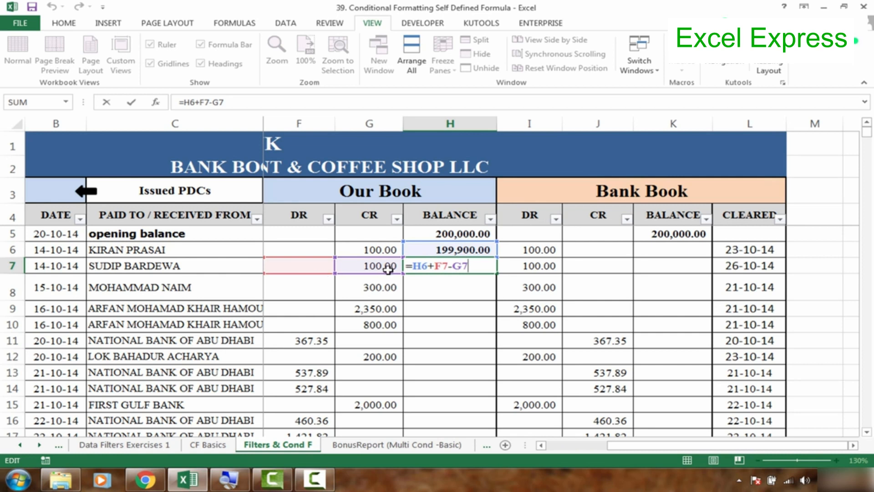
key(Return)
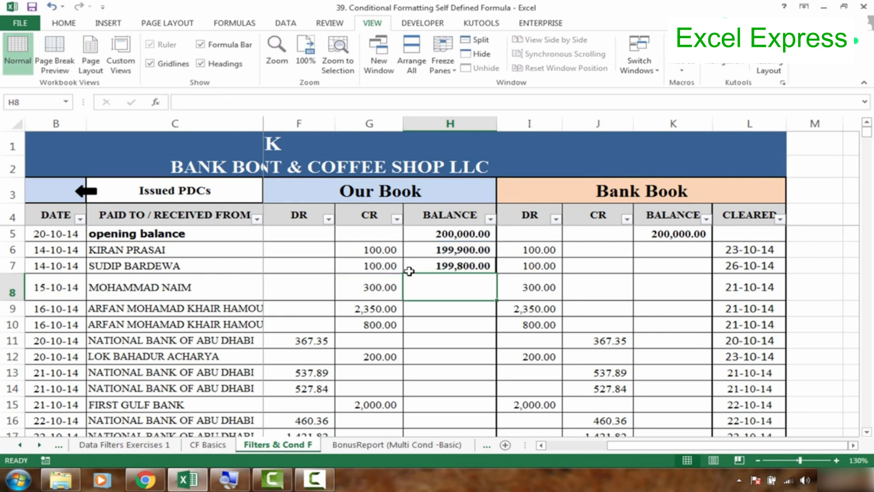
- Fill the running balance formula from H7 down the rest of the Our Book balance column
click(484, 267)
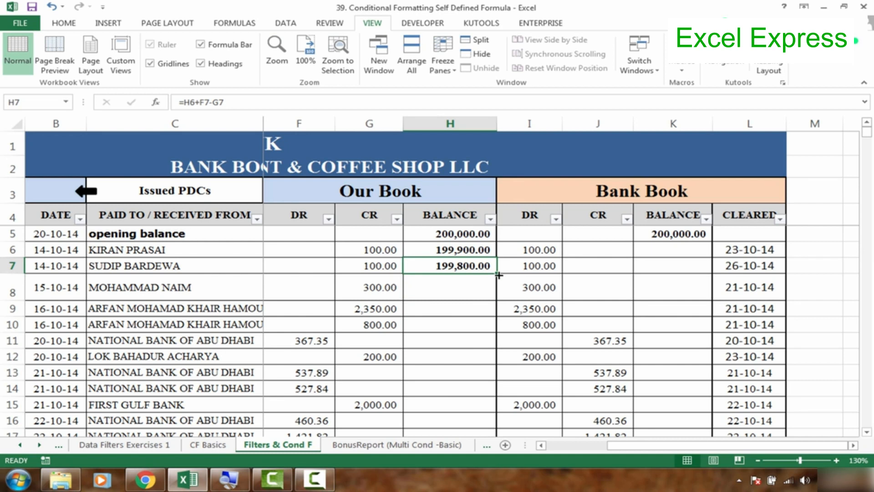
double_click(499, 275)
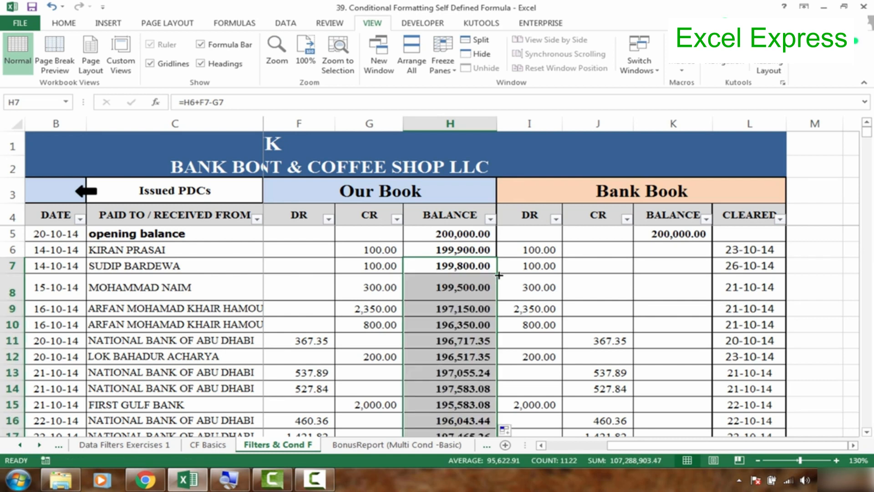
click(455, 288)
key(Return)
key(Up)
key(Up)
key(Up)
key(Up)
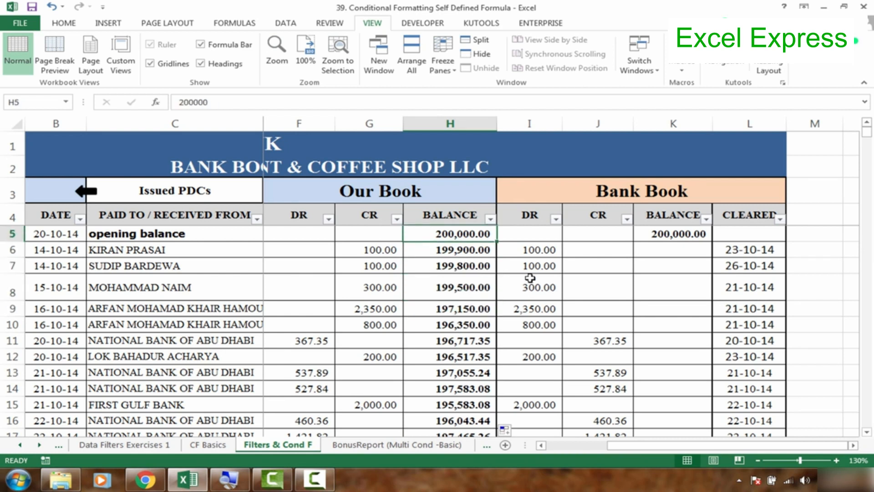
- Enter the running balance formula =K5+J6-I6 in cell K6 of the Bank Book section
click(675, 252)
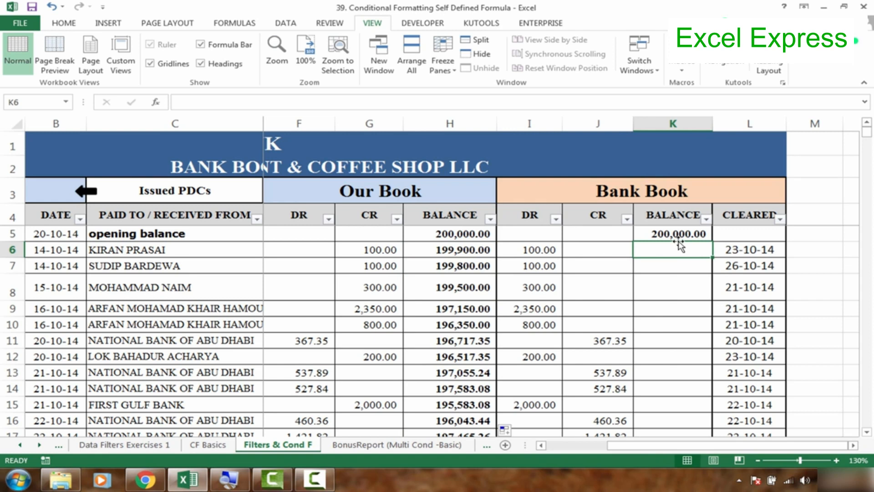
click(680, 232)
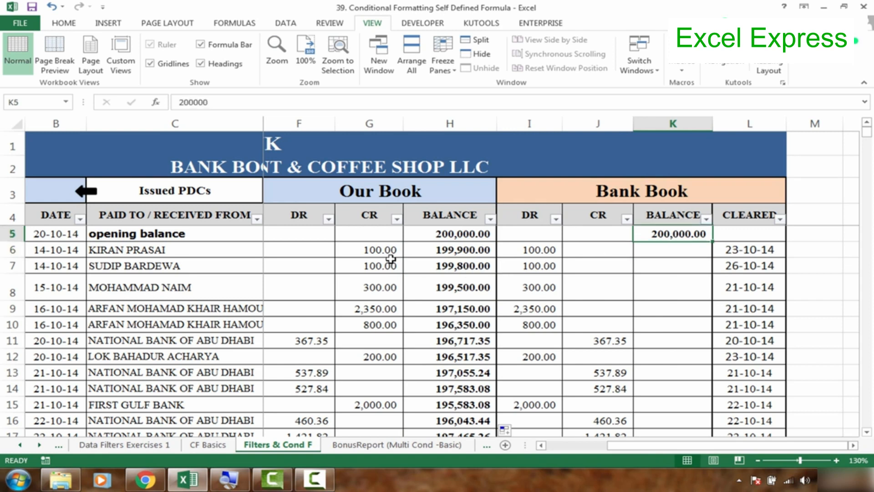
click(538, 251)
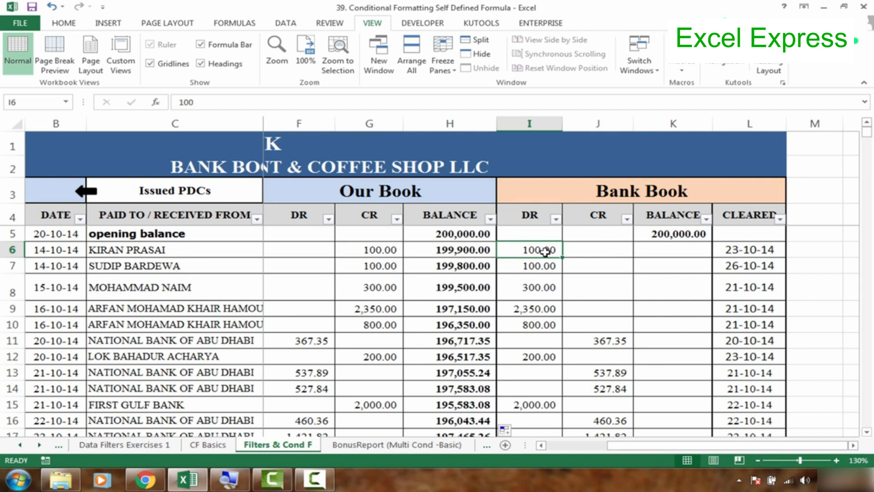
click(660, 252)
text(=)
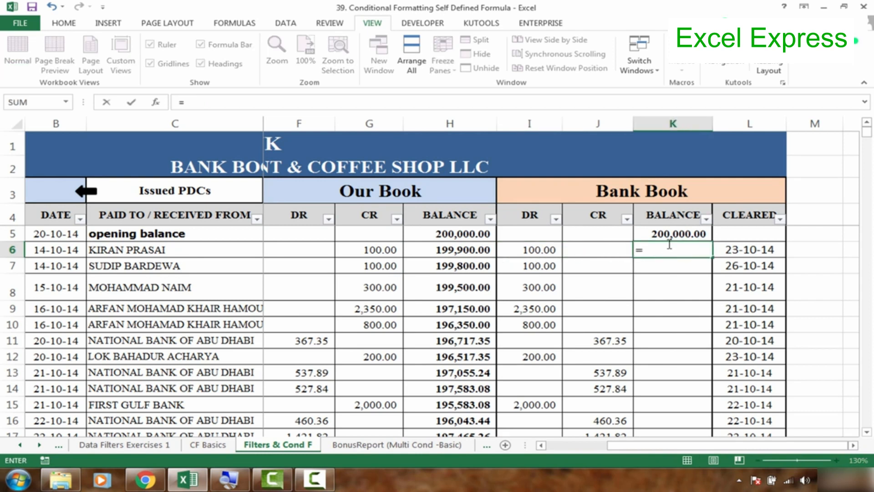
click(675, 235)
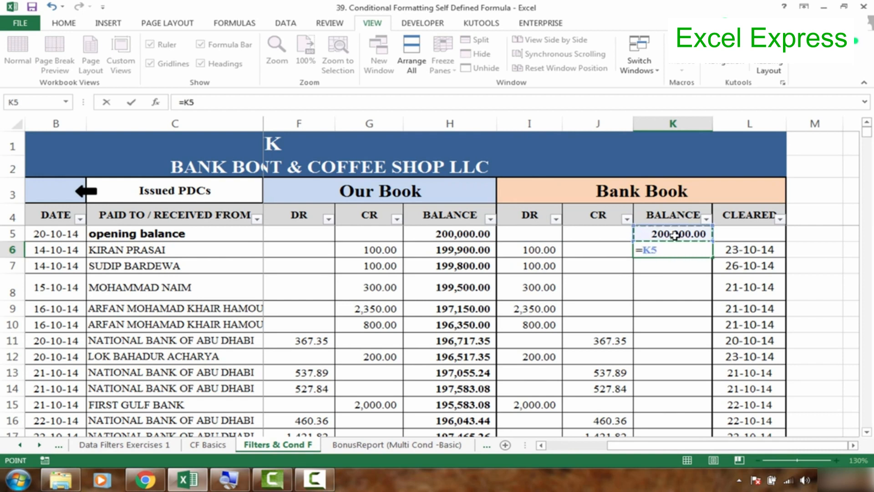
text(+)
click(614, 253)
text(-)
click(556, 251)
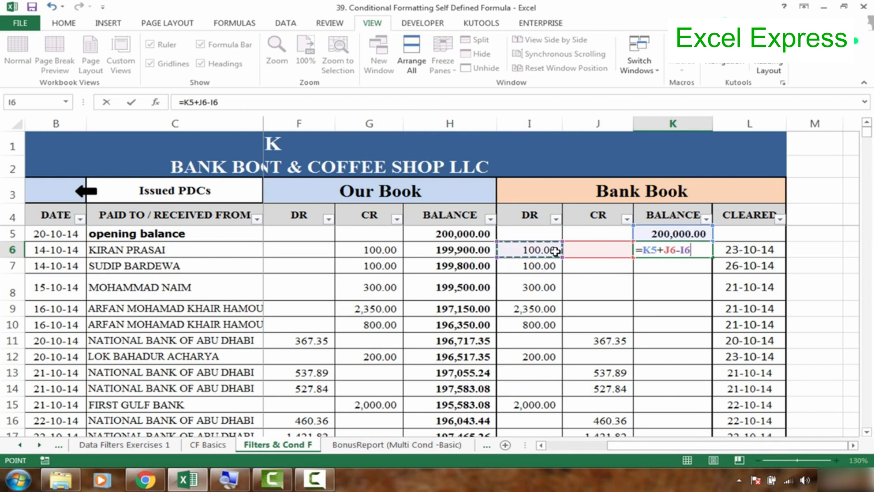
key(Return)
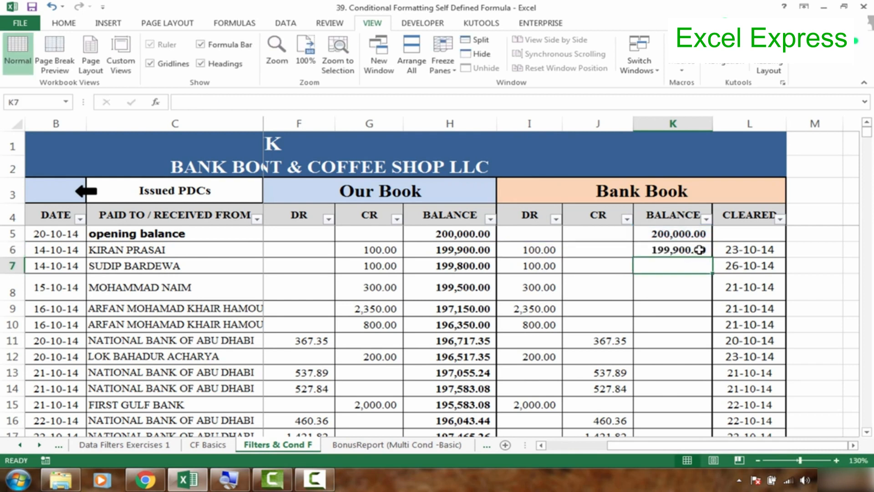
- Fill the running balance formula from K6 down the rest of the Bank Book balance column
click(699, 250)
double_click(711, 259)
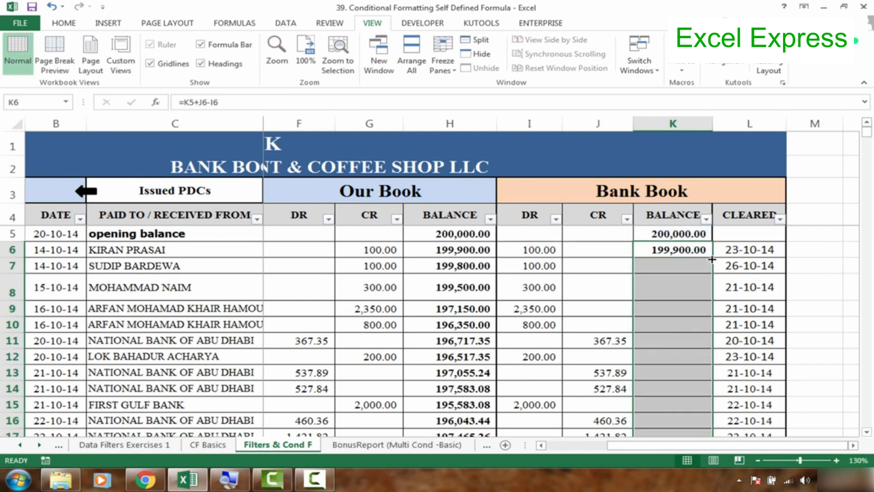
click(687, 299)
- Review the Bank Book running balances in column K down to the last row and return to the opening balance
key(Down)
key(Down)
key(Down)
key(Down)
key(Down)
key(Down)
key(Down)
key(Down)
key(Down)
key(Down)
key(Down)
key(Down)
key(Down)
key(Down)
key(Down)
key(Down)
key(Down)
key(Down)
key(Down)
key(Down)
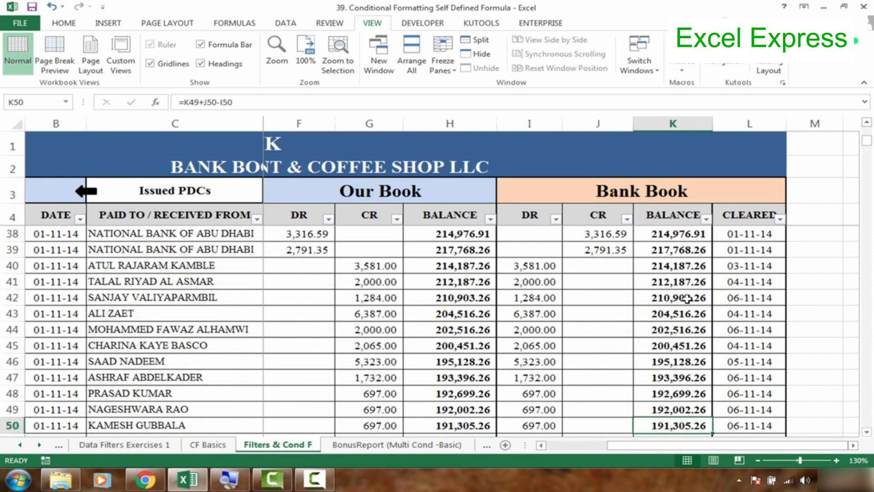
key(Down)
key(Down)
key(Down)
key(Down)
key(Down)
key(Down)
key(Down)
key(Down)
key(Down)
key(Down)
key(Down)
key(Down)
key(Down)
key(Down)
key(Down)
key(Down)
key(Down)
key(Down)
key(Down)
key(Down)
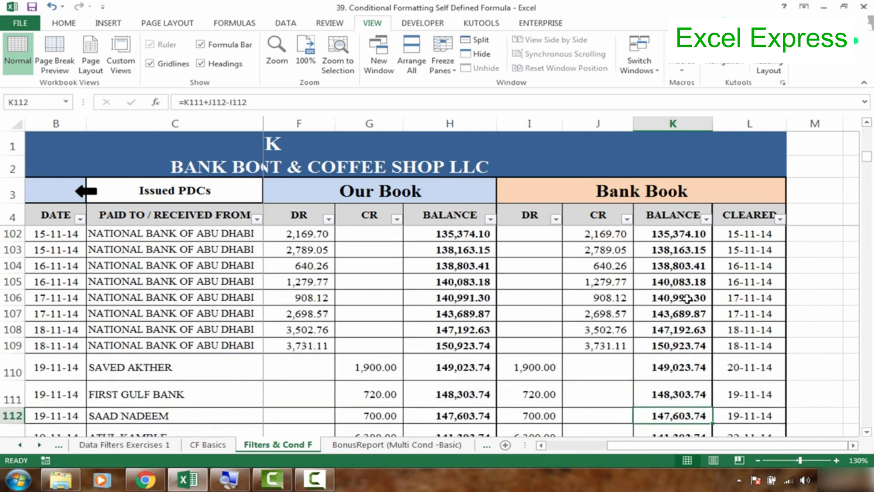
key(Down)
key(Down)
key(Down)
key(Down)
key(Down)
key(Down)
key(Down)
key(Down)
key(Down)
key(Down)
key(Down)
key(Down)
key(Down)
key(Down)
key(Down)
key(Down)
key(Down)
key(Down)
key(Down)
key(Down)
key(ctrl+Down)
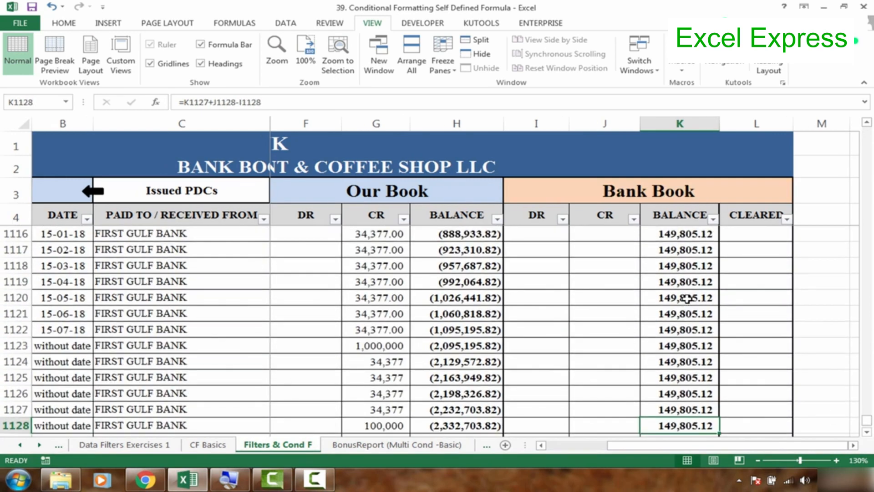
key(ctrl+Up)
key(Down)
key(Down)
key(Up)
key(ctrl+Up)
key(ctrl+Up)
key(Down)
key(Down)
key(Down)
key(Down)
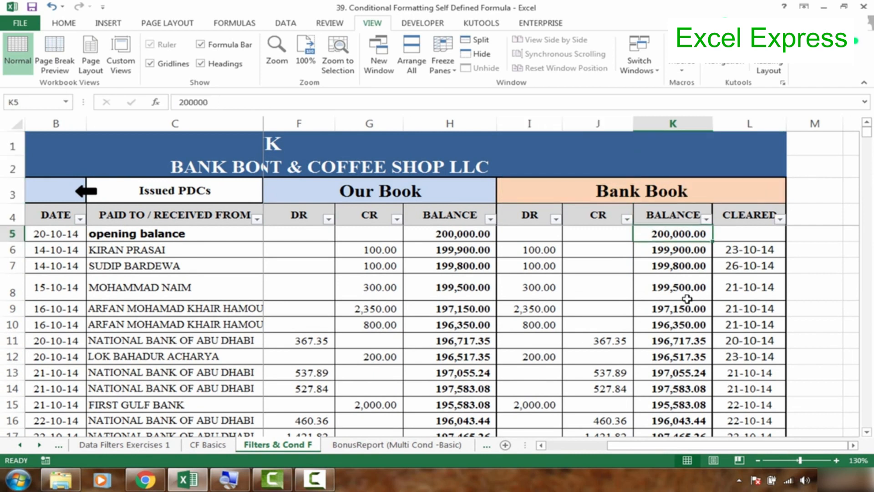
- Insert a new column before the CLEARED column and enter the header Status in cell L4
click(613, 271)
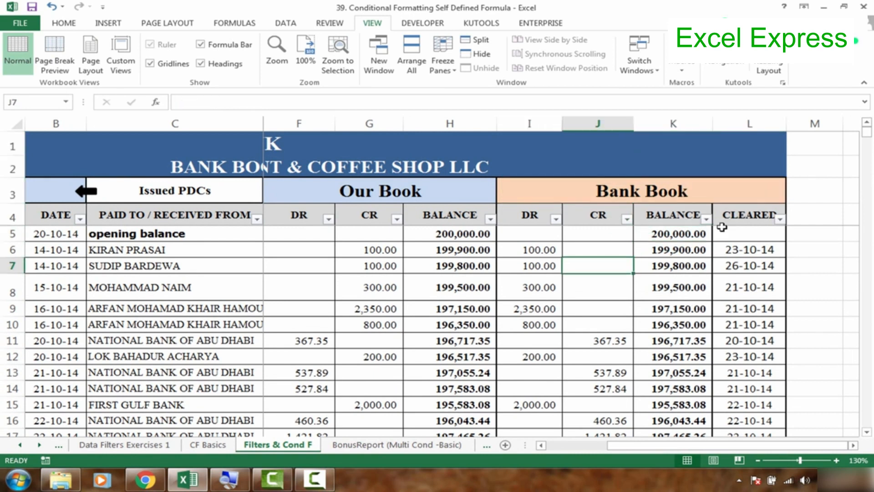
right_click(750, 124)
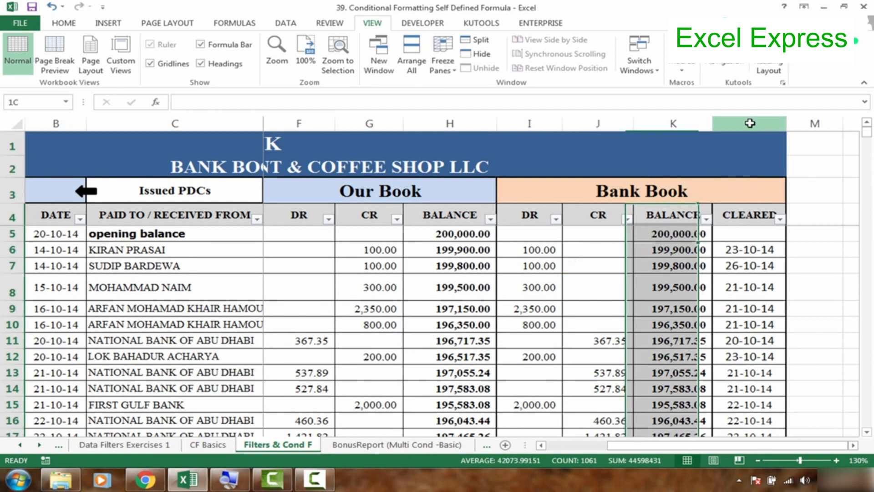
click(774, 210)
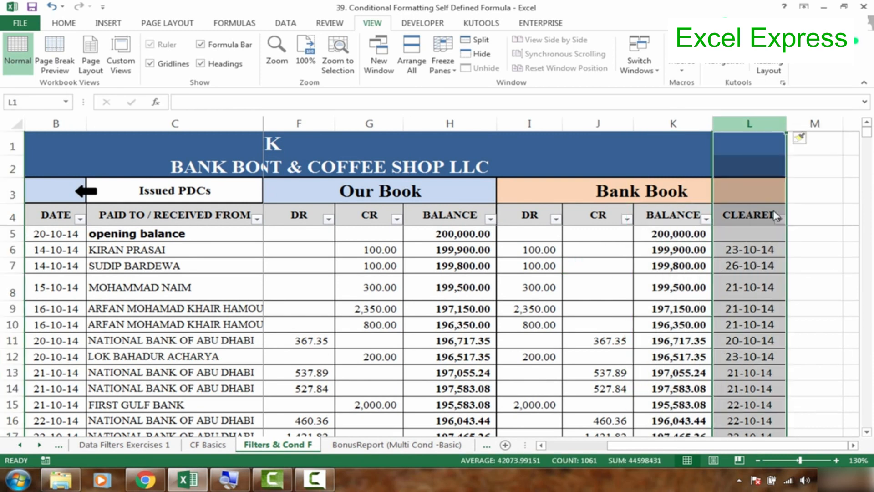
click(764, 215)
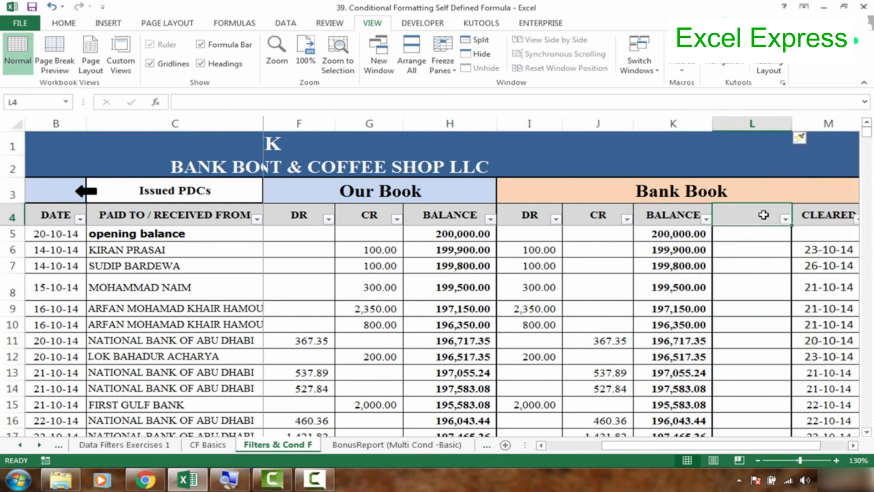
text(Status)
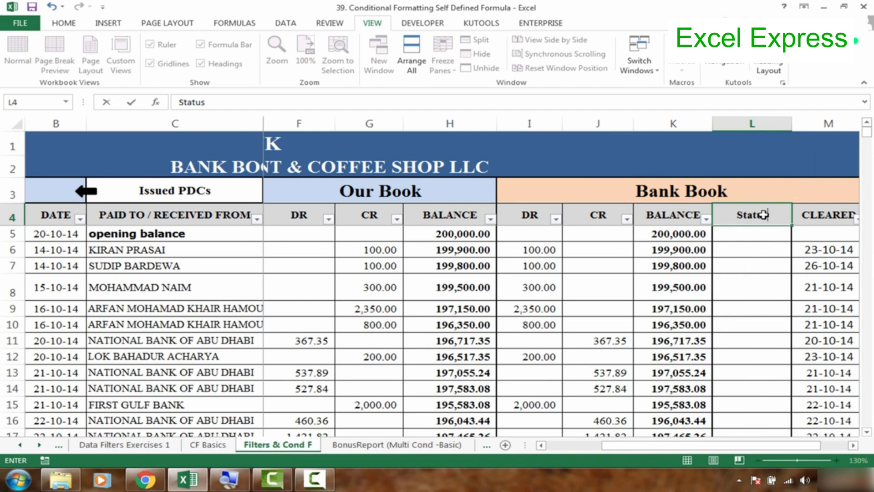
key(Return)
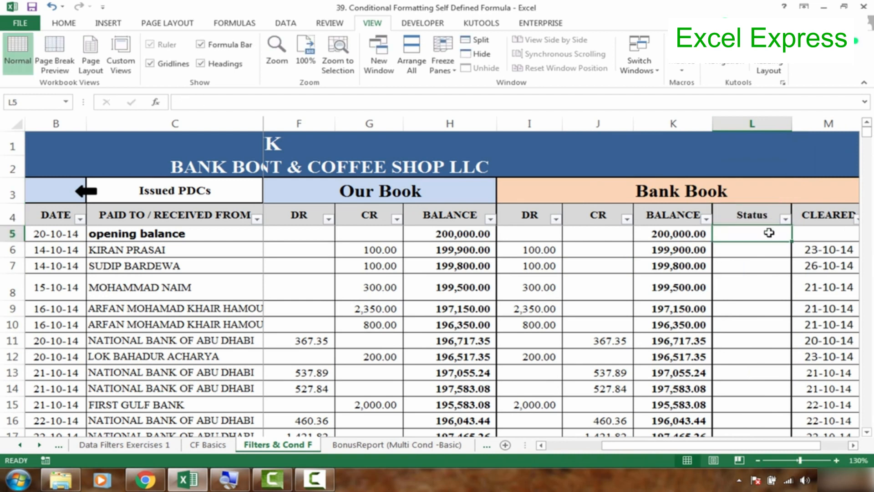
- Clear the Bank Book DR amounts in cells I6 and I7
key(Left)
key(Left)
key(Left)
key(Left)
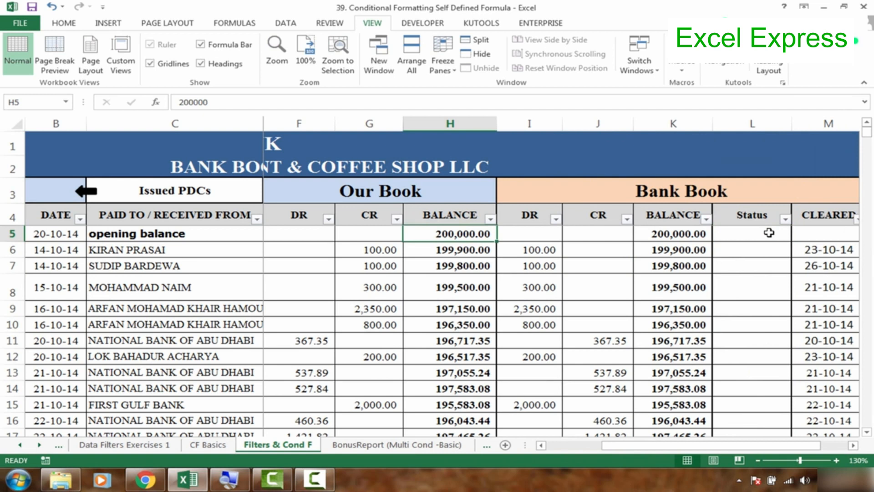
key(Down)
key(Left)
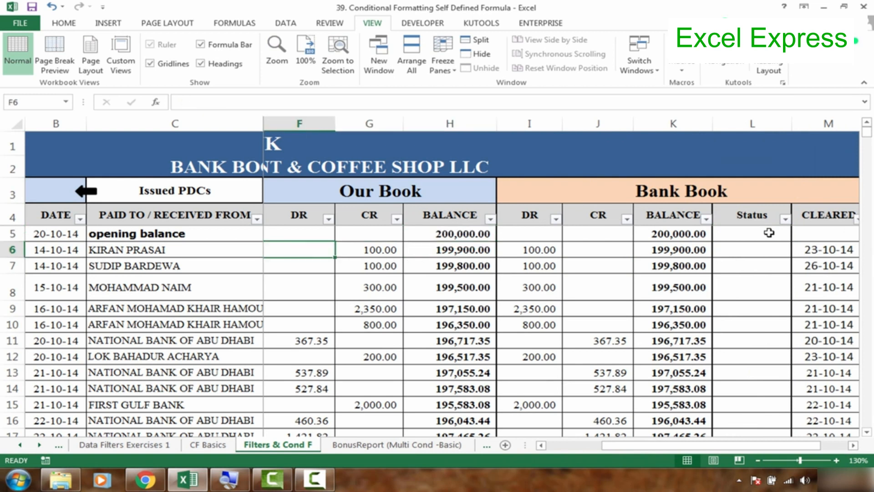
key(Right)
key(Right)
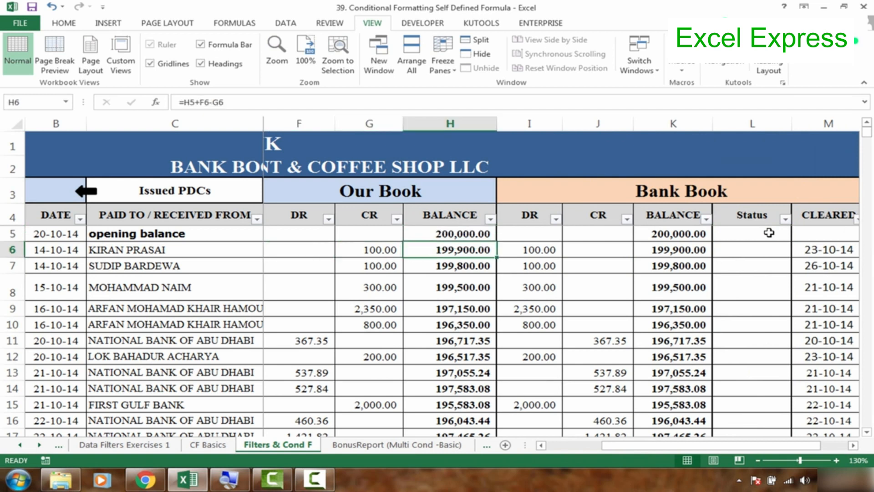
key(Delete)
key(Down)
key(Delete)
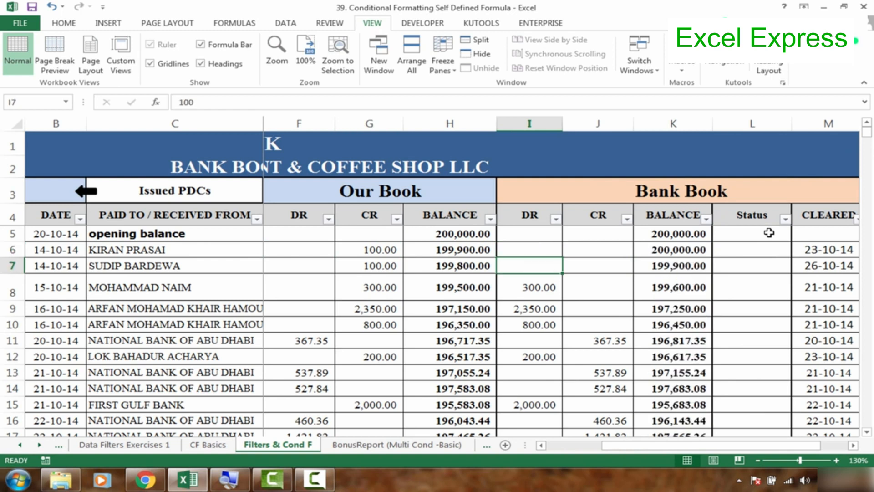
- Enter 100 in the Bank Book DR cell I6 to match the Our Book CR amount in the same row
click(752, 237)
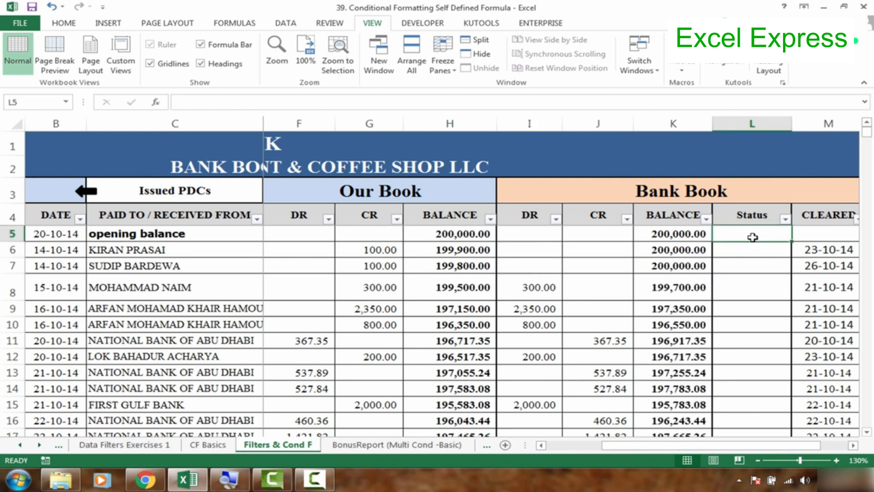
click(752, 289)
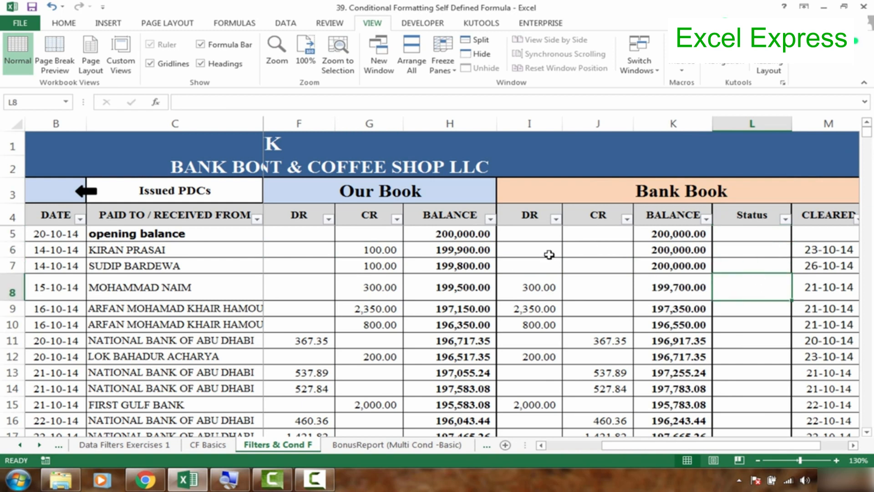
click(380, 253)
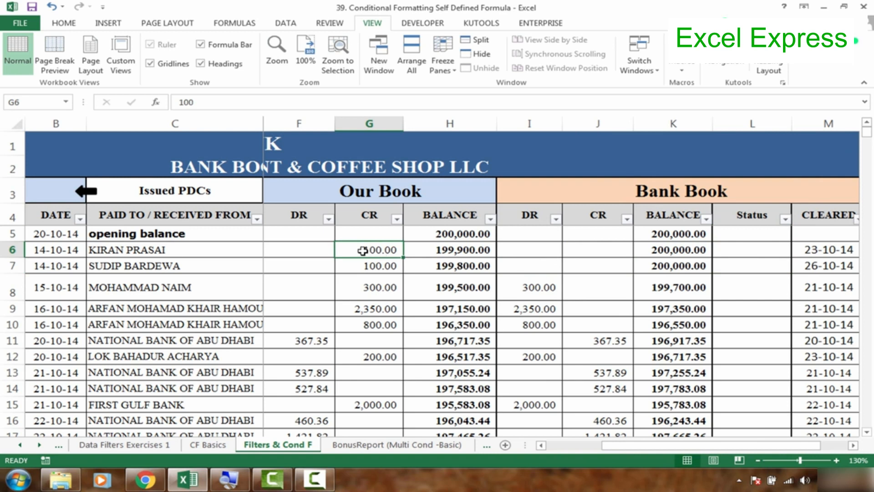
click(527, 252)
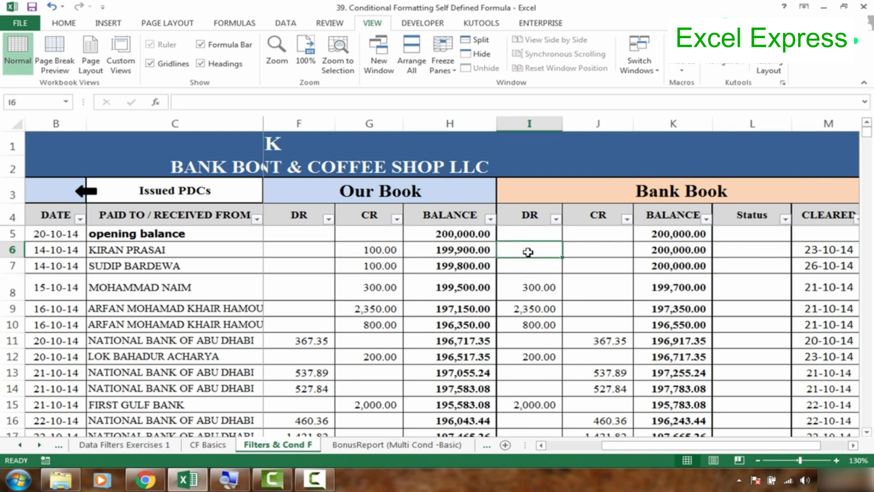
text(100)
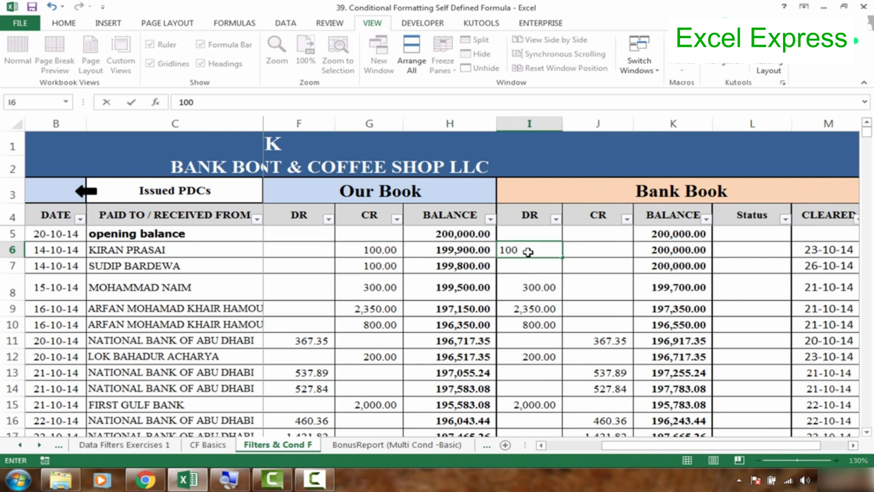
key(ctrl+Return)
- Examine the Our Book and Bank Book entries in rows 5 to 7 alongside the empty Status column
click(741, 246)
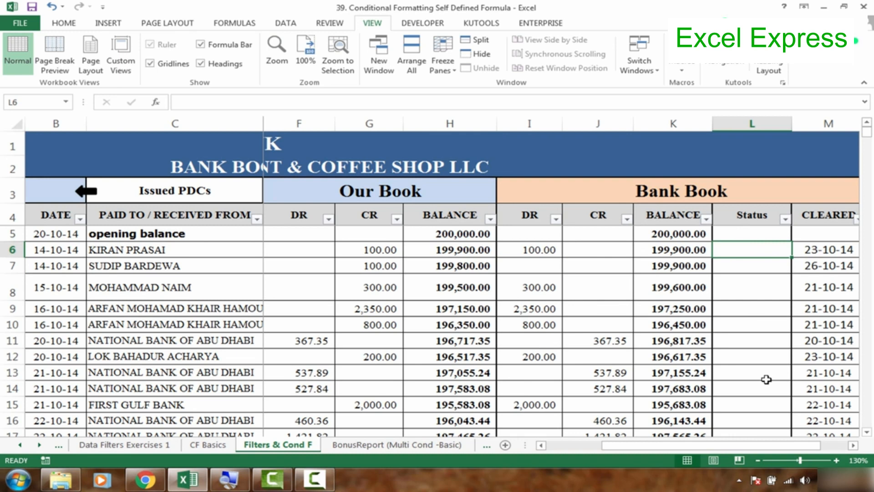
click(754, 233)
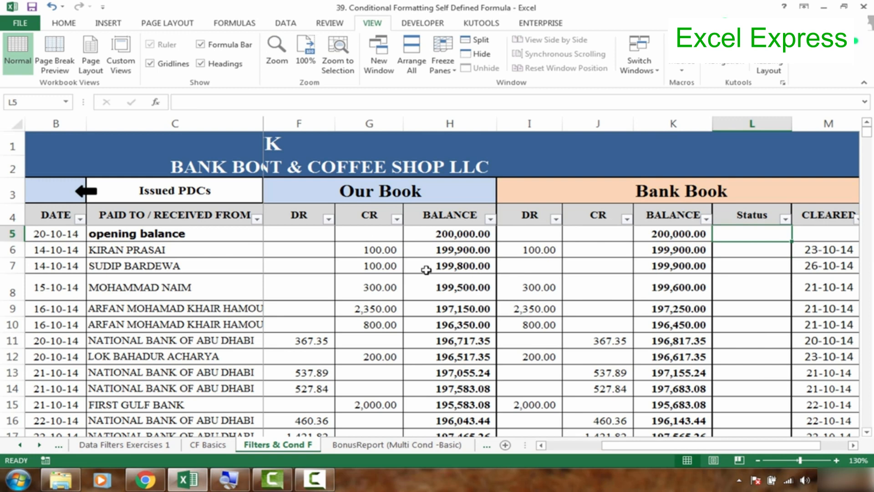
click(456, 258)
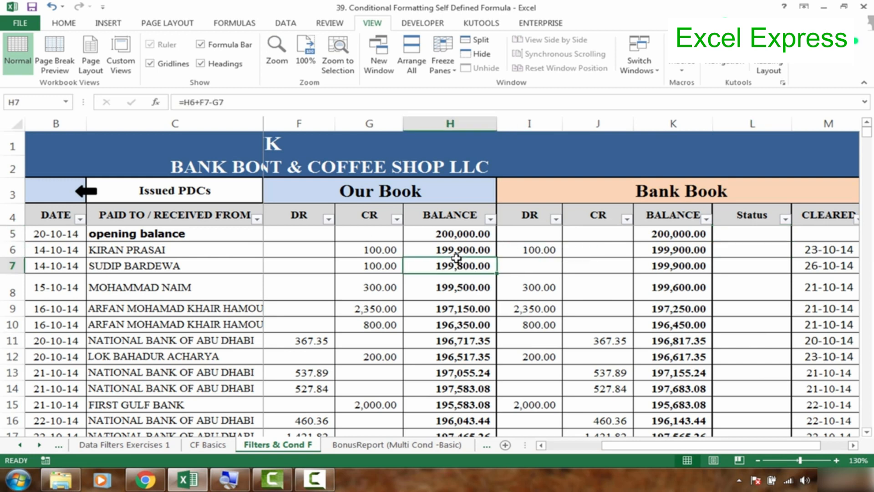
click(541, 235)
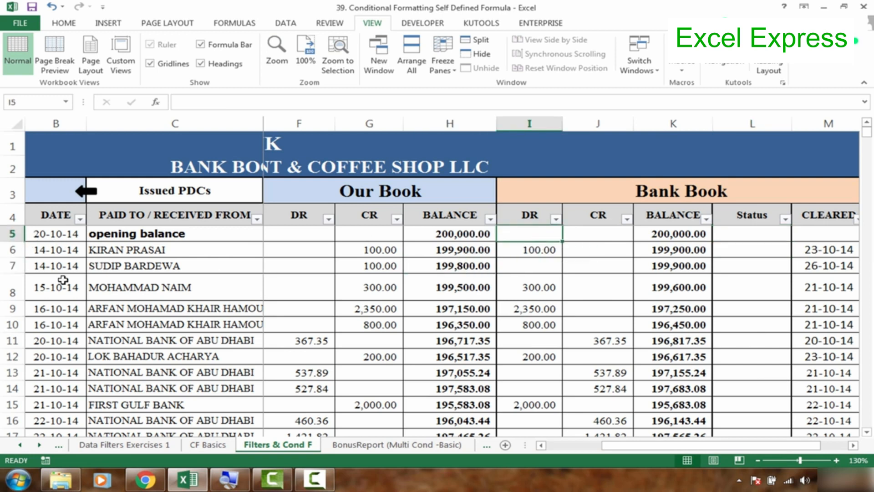
click(334, 233)
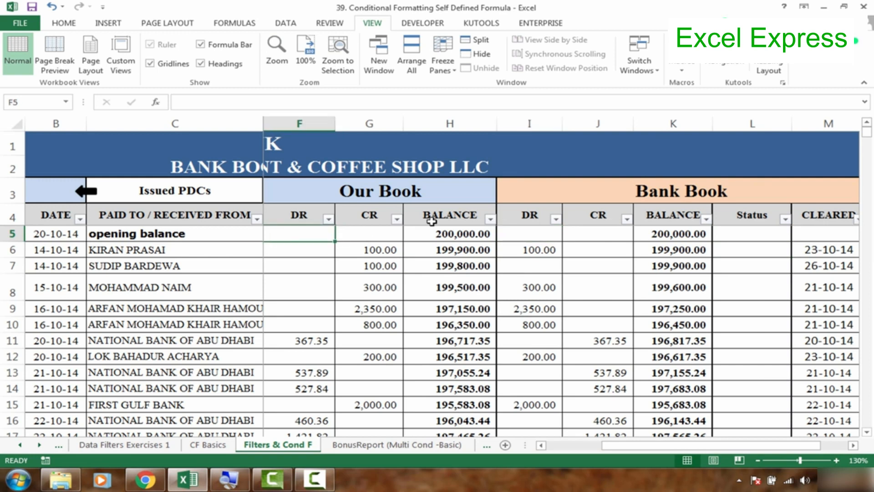
click(458, 230)
click(543, 234)
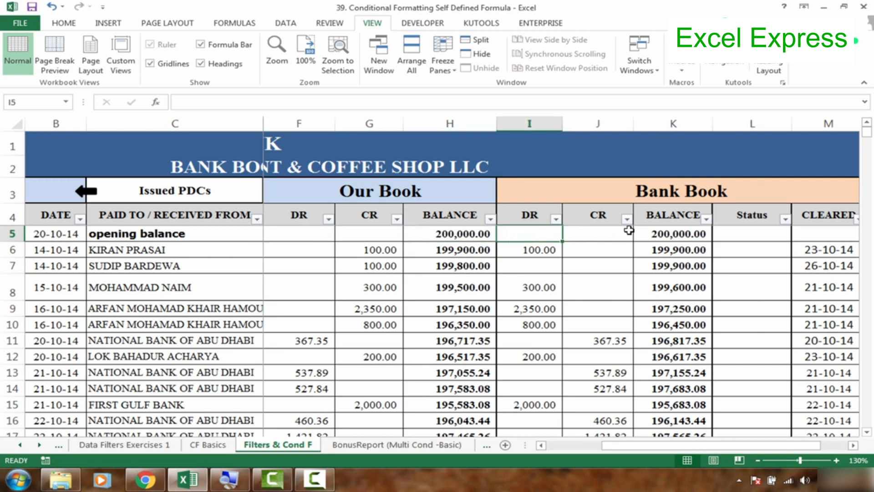
click(736, 247)
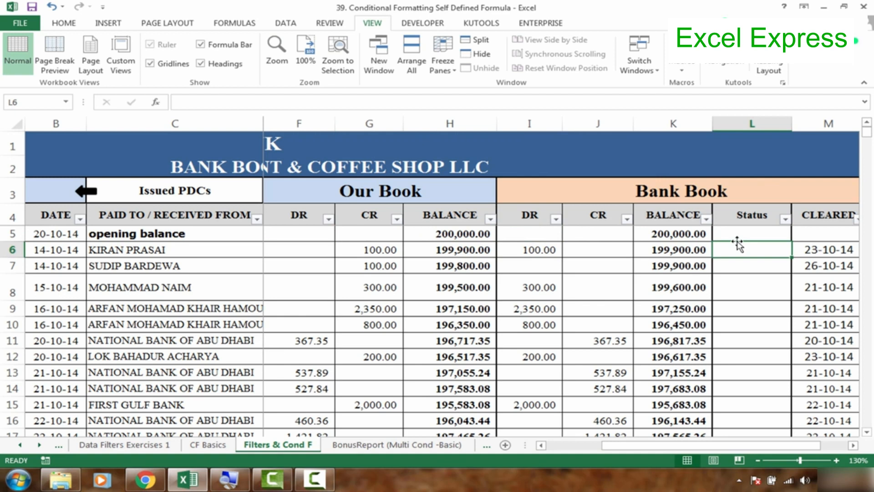
click(736, 249)
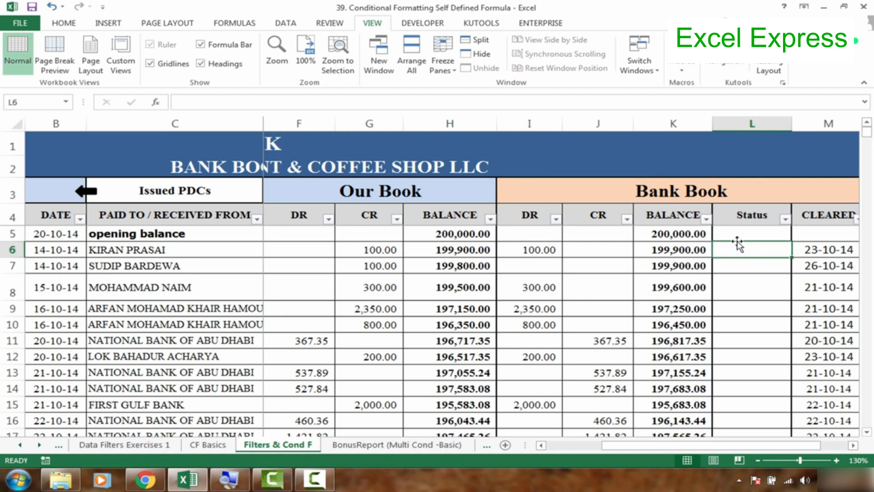